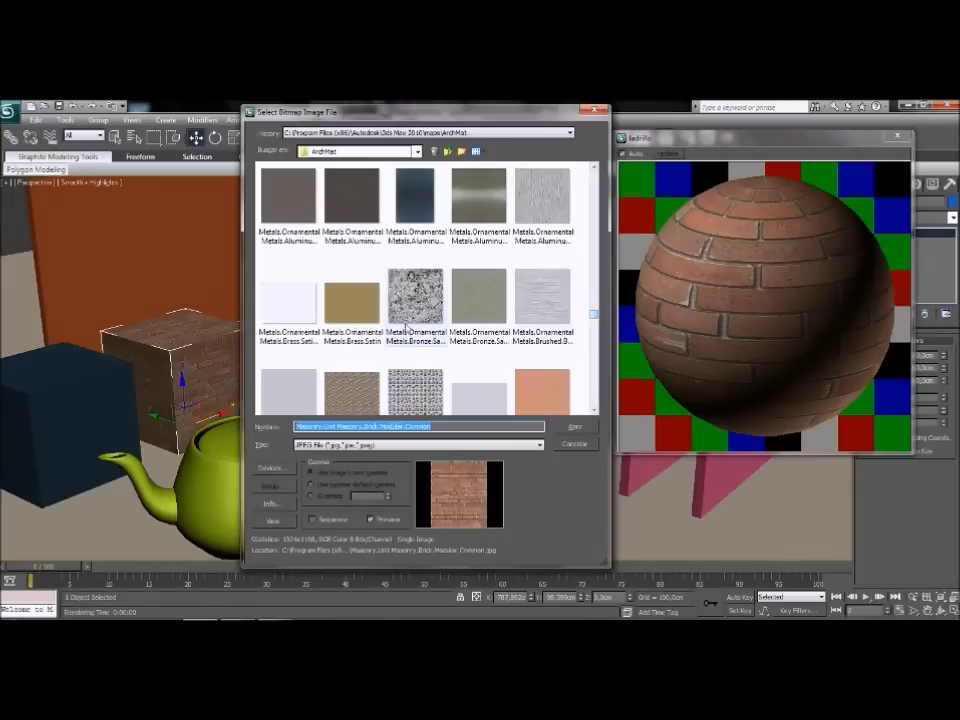
Load Masonry.Unit Masonry.Brick.Modular.Common.bump.jpg as the ladrillo material's bump map and return to the parent material.
left_click(377, 273)
scroll(440, 325, "down", 10)
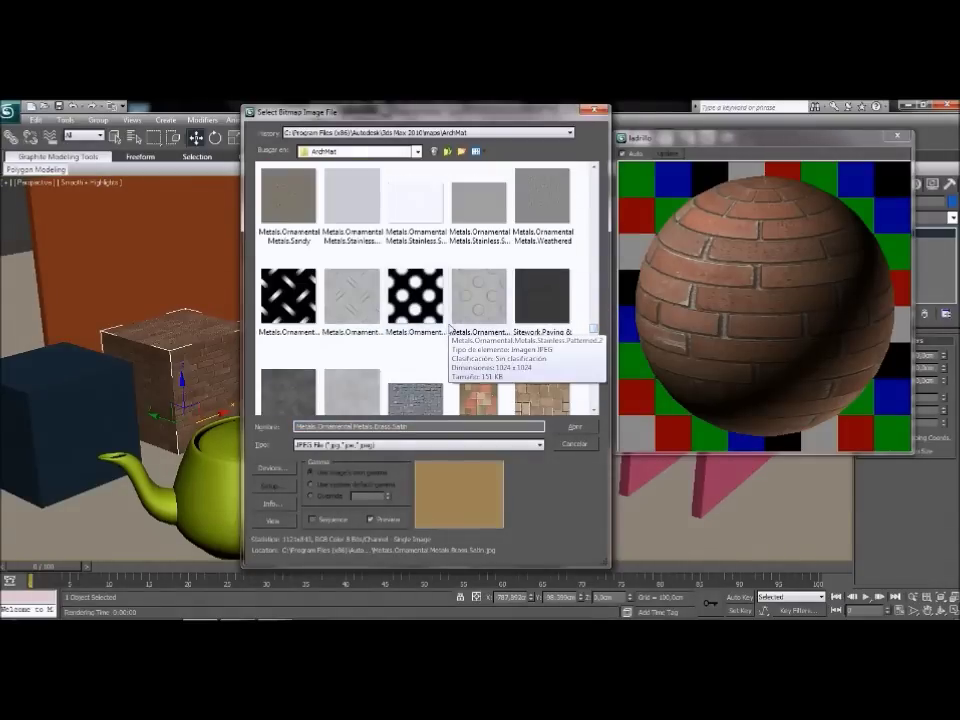
scroll(443, 330, "down", 8)
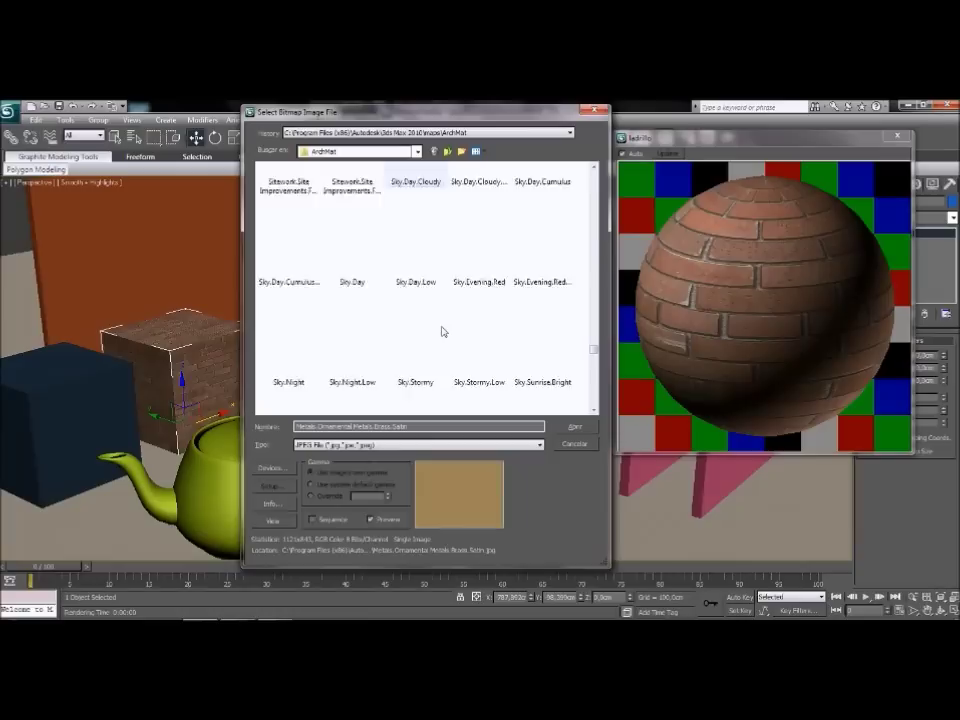
scroll(443, 330, "up", 15)
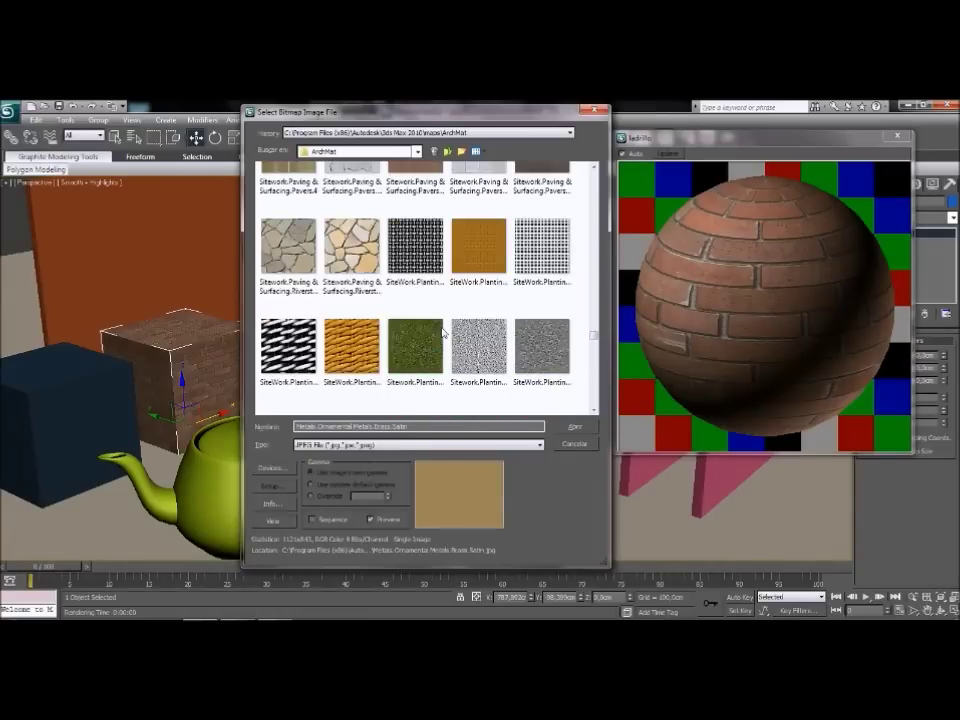
scroll(443, 333, "up", 10)
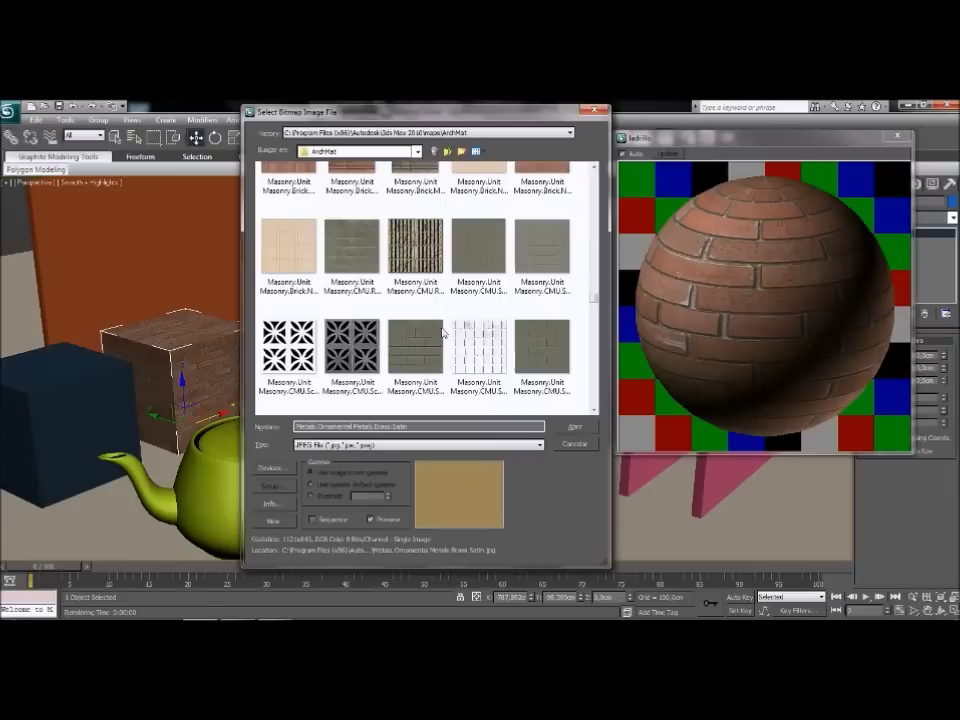
scroll(443, 333, "up", 6)
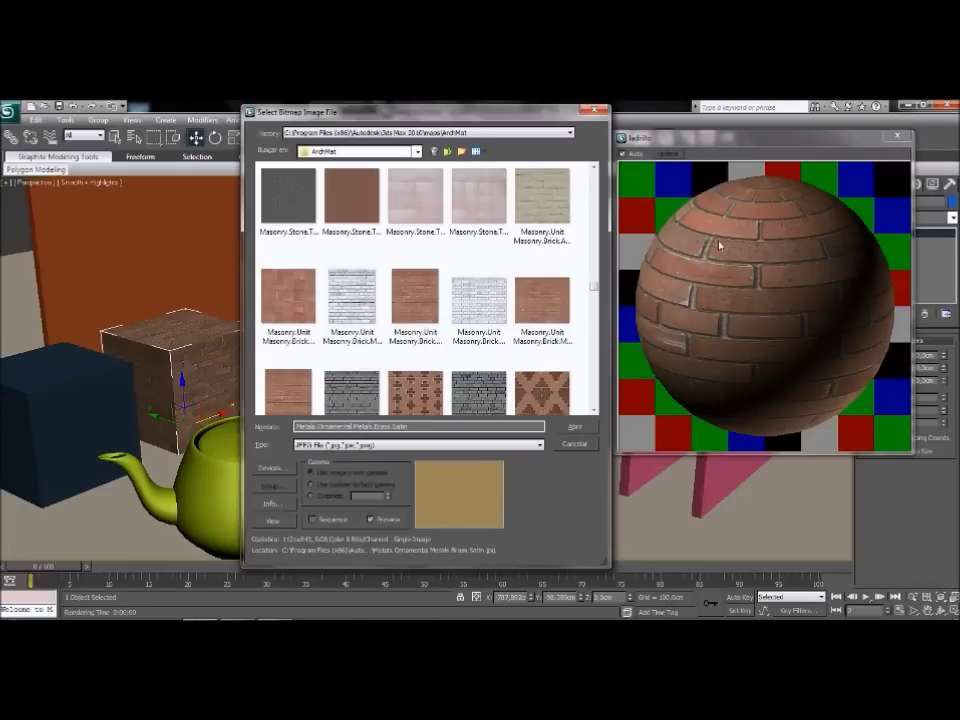
left_click(351, 303)
left_click(563, 430)
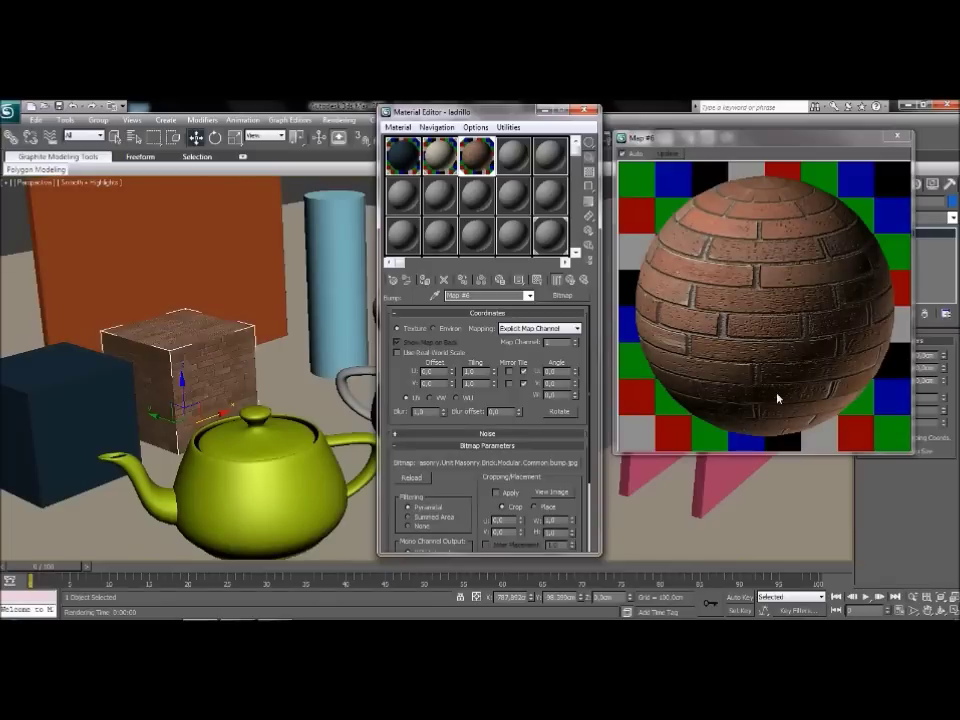
left_click(571, 283)
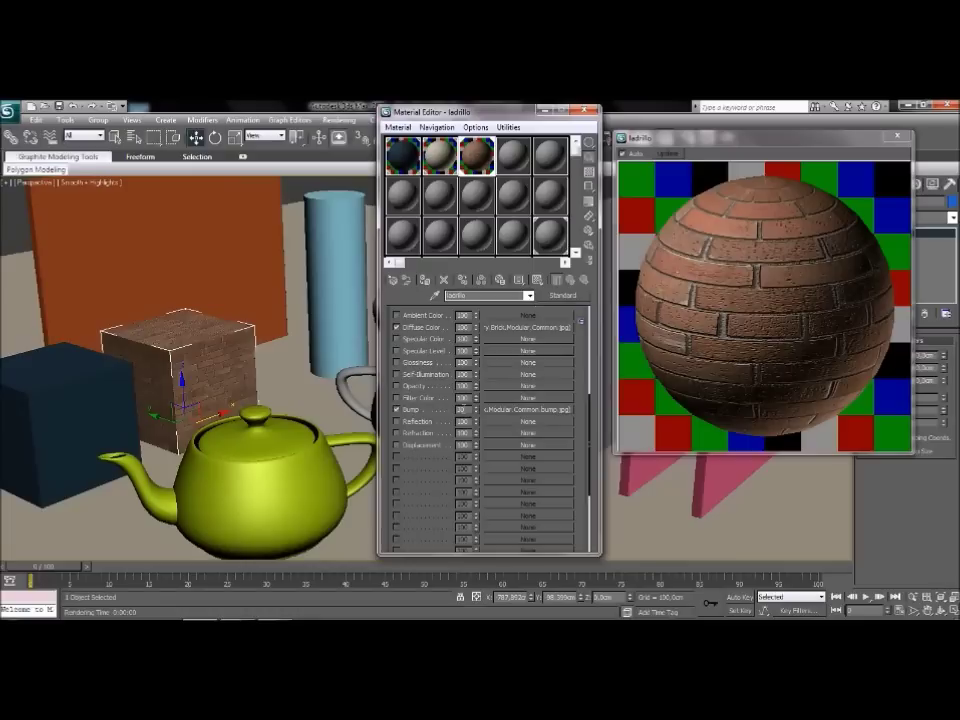
Set the ladrillo material's bump amount to 30 and collapse its map list.
left_click_drag(477, 410, 421, 409)
type("30")
key("Return")
scroll(405, 330, "up", 4)
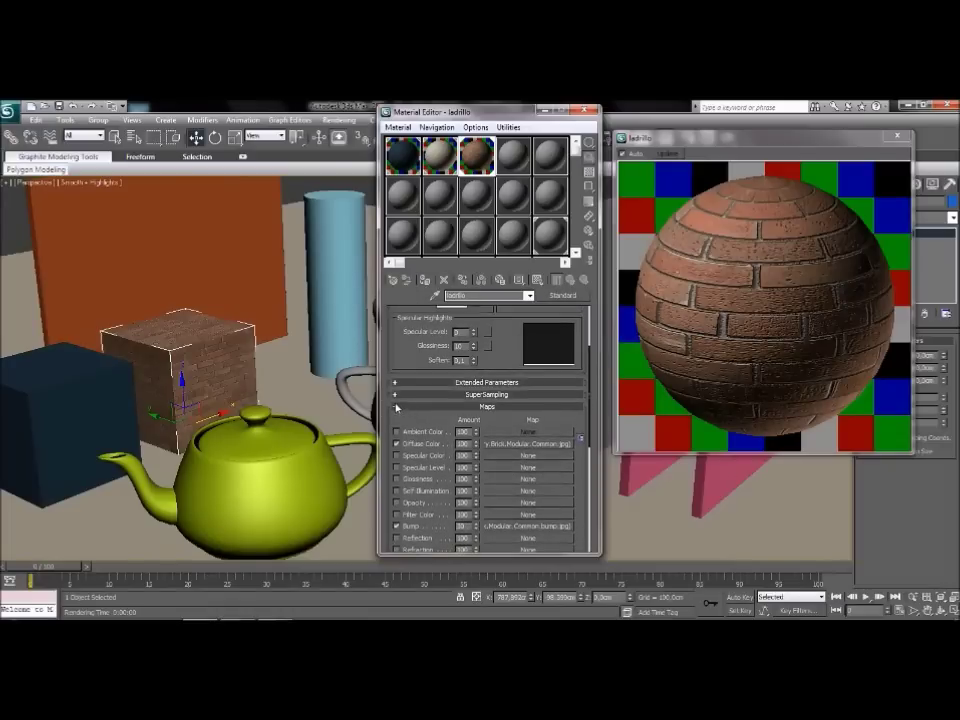
left_click(395, 410)
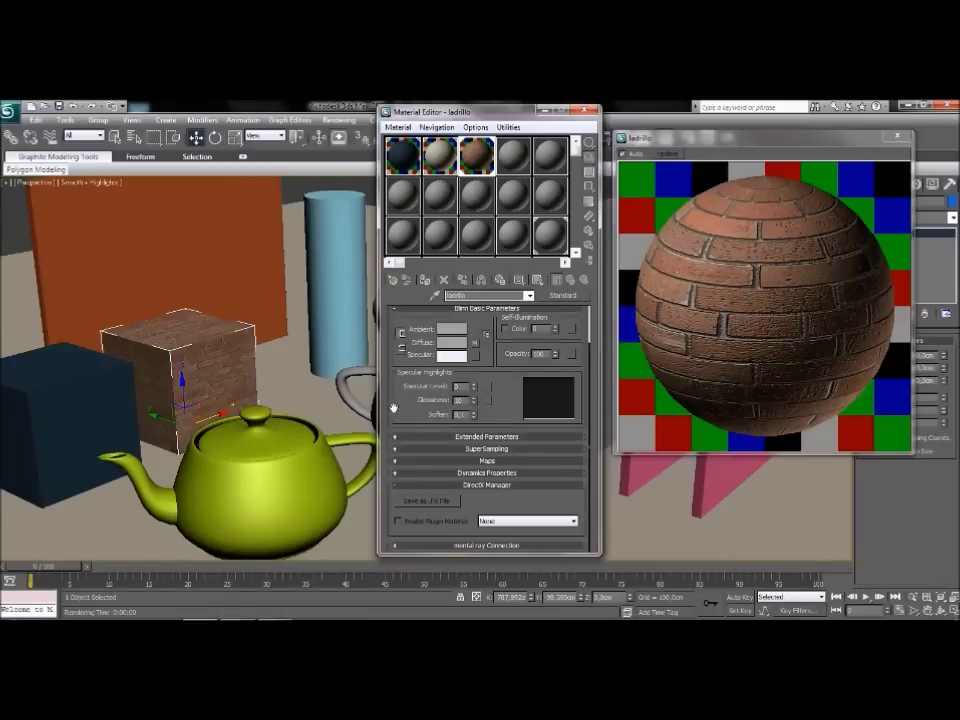
left_click_drag(499, 364, 515, 459)
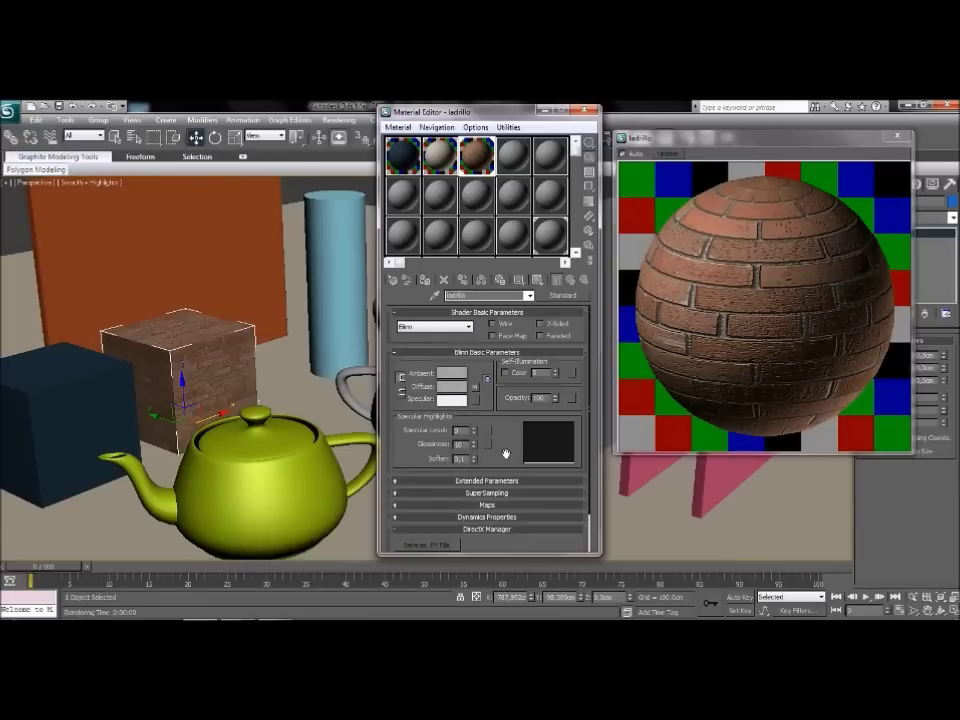
Name the unused material in the fourth sample slot plastico mate and give its preview the checkered background.
left_click(512, 158)
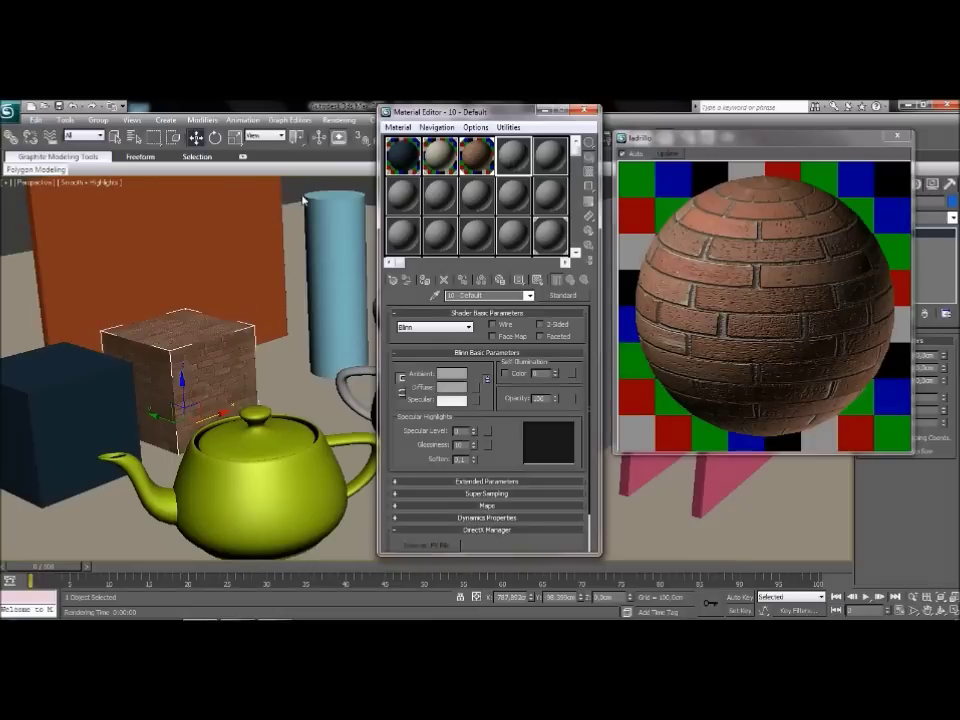
key("ctrl+d")
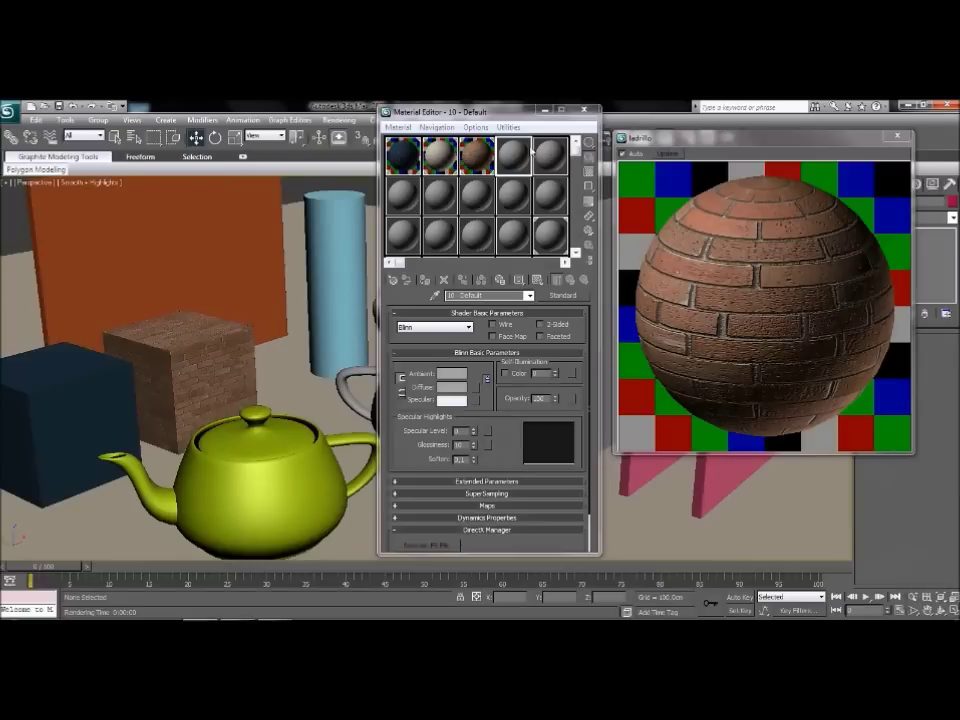
left_click(592, 173)
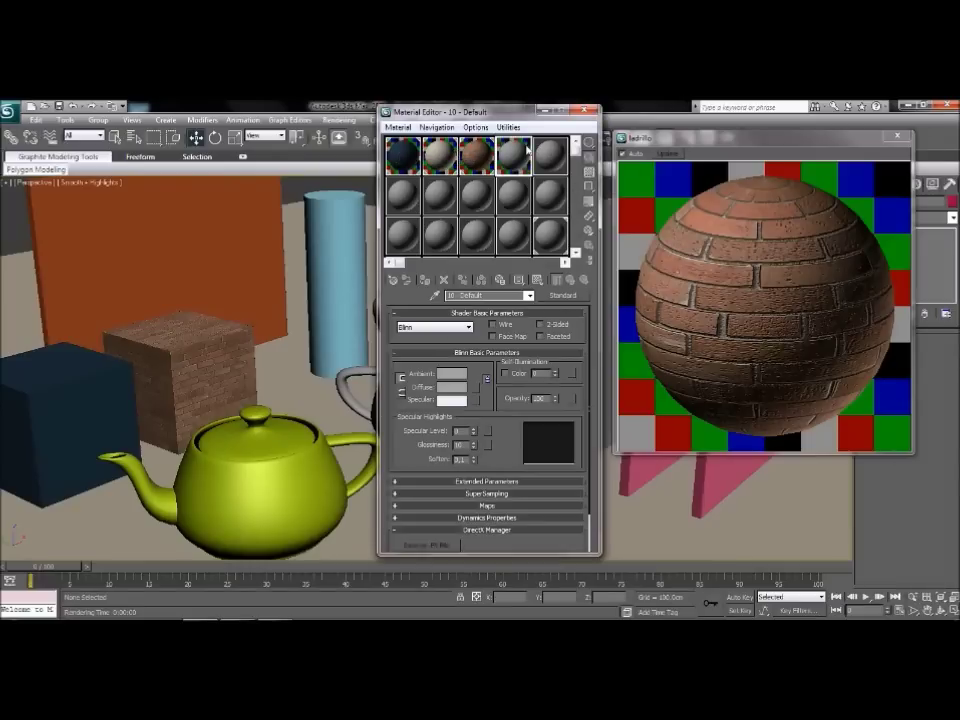
left_click(475, 296)
type("plastico")
key("Return")
type("mate")
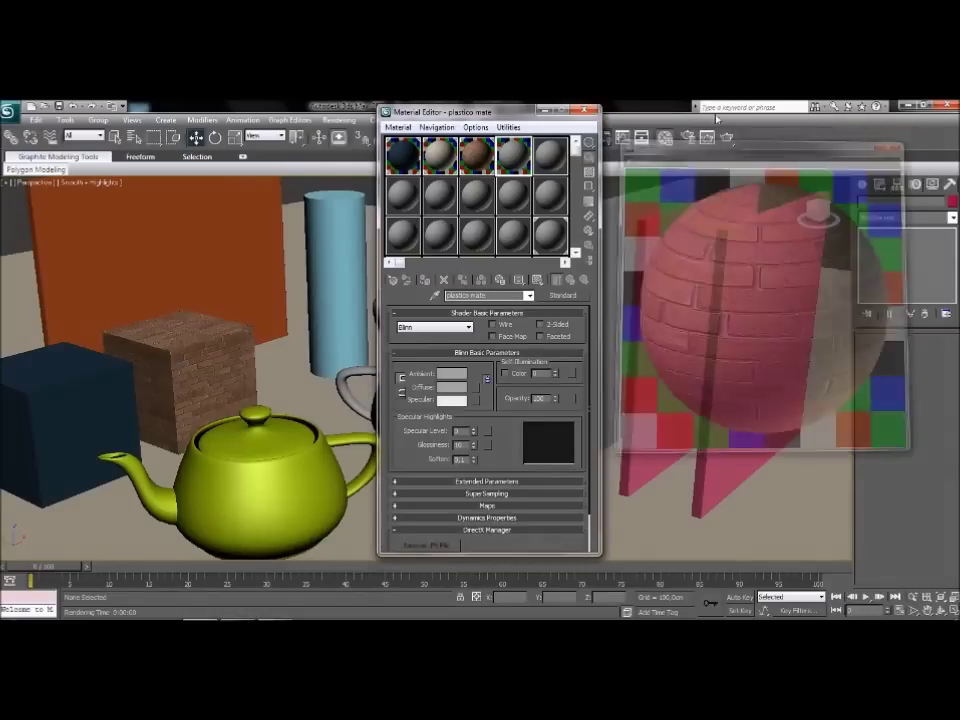
Assign the plastico mate material to the rear grey teapot.
left_click_drag(512, 116, 703, 120)
left_click(428, 290)
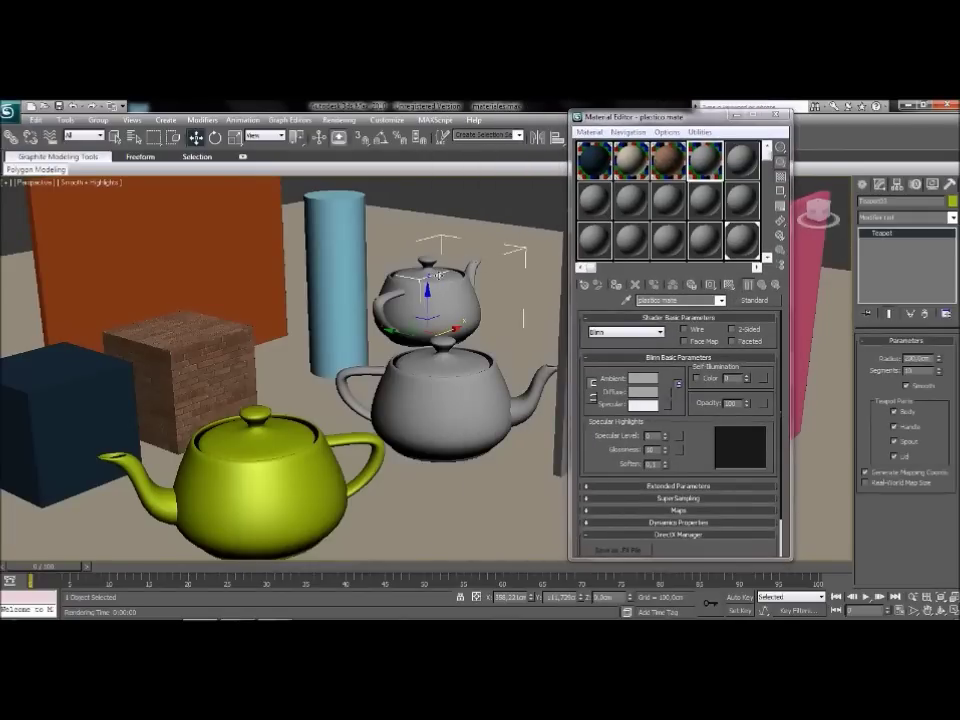
left_click(729, 285)
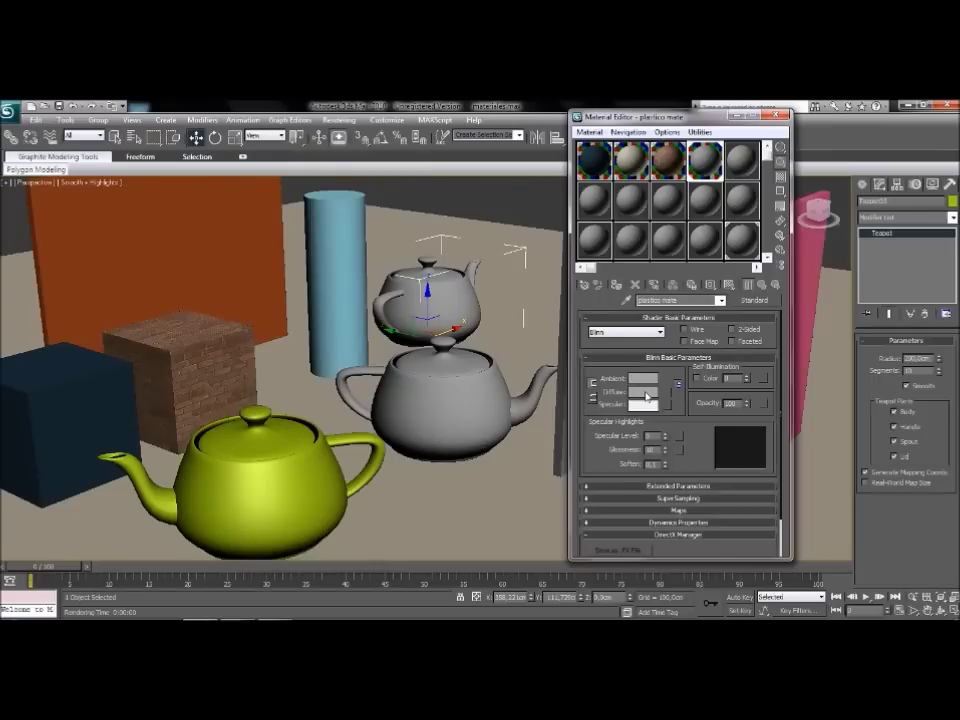
Change the diffuse color of plastico mate to a bright, fully saturated orange.
left_click(644, 396)
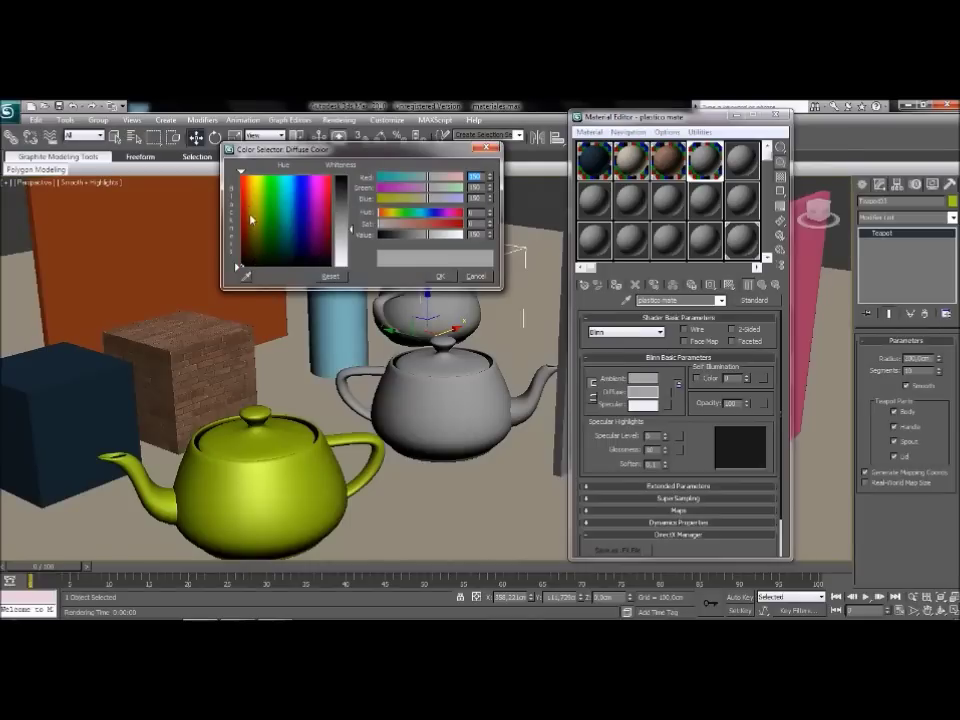
left_click(249, 183)
left_click_drag(250, 184, 248, 184)
left_click_drag(352, 230, 352, 179)
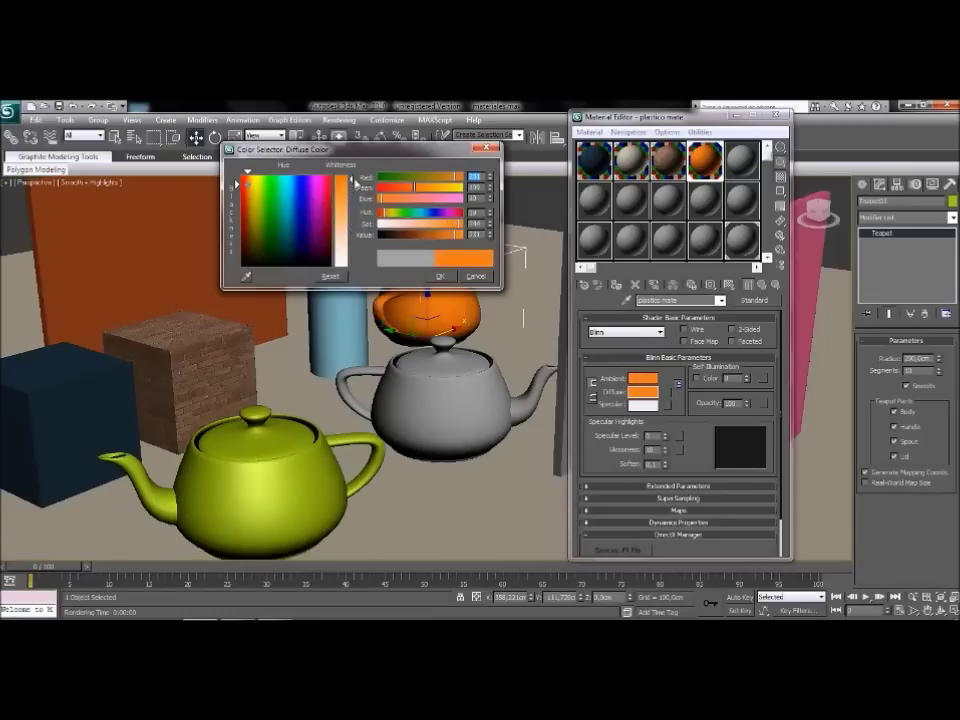
left_click(442, 276)
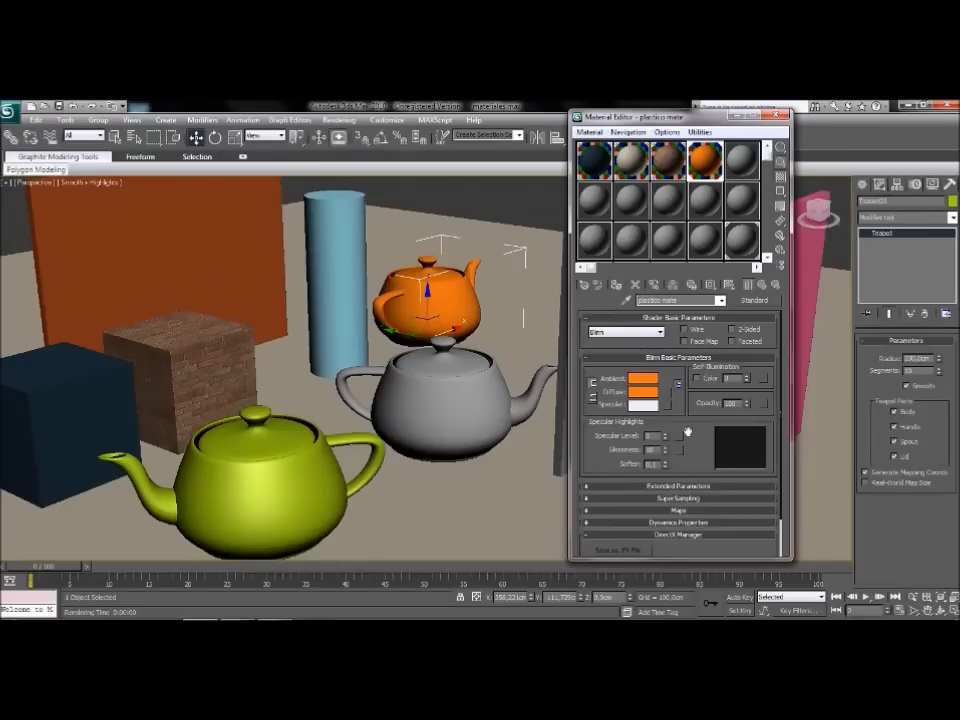
Set the specular level of plastico mate to 30 and its glossiness to 15.
scroll(643, 408, "down", 2)
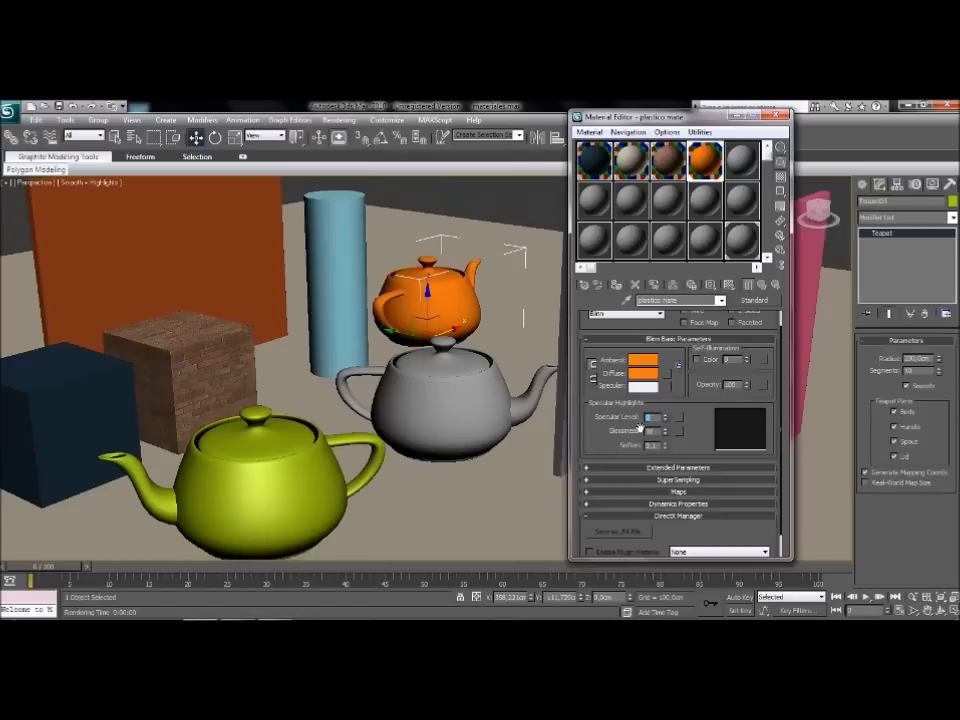
key("Tab")
left_click(652, 416)
type("0")
key("Return")
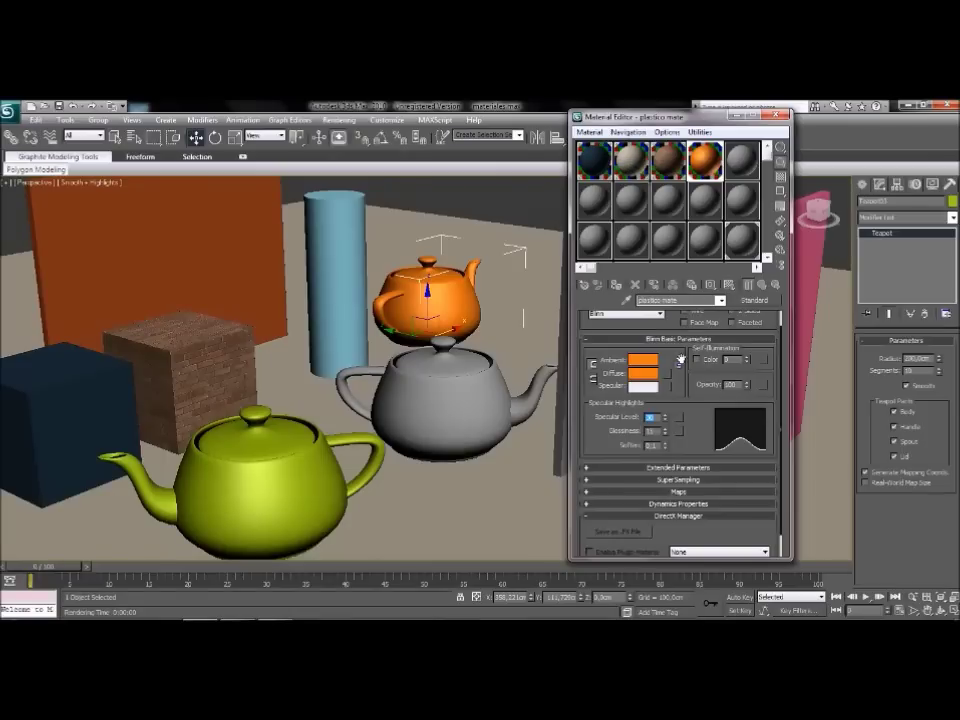
scroll(662, 328, "up", 2)
mouse_move(659, 373)
left_mouse_down()
mouse_move(661, 358)
mouse_move(661, 369)
left_mouse_up()
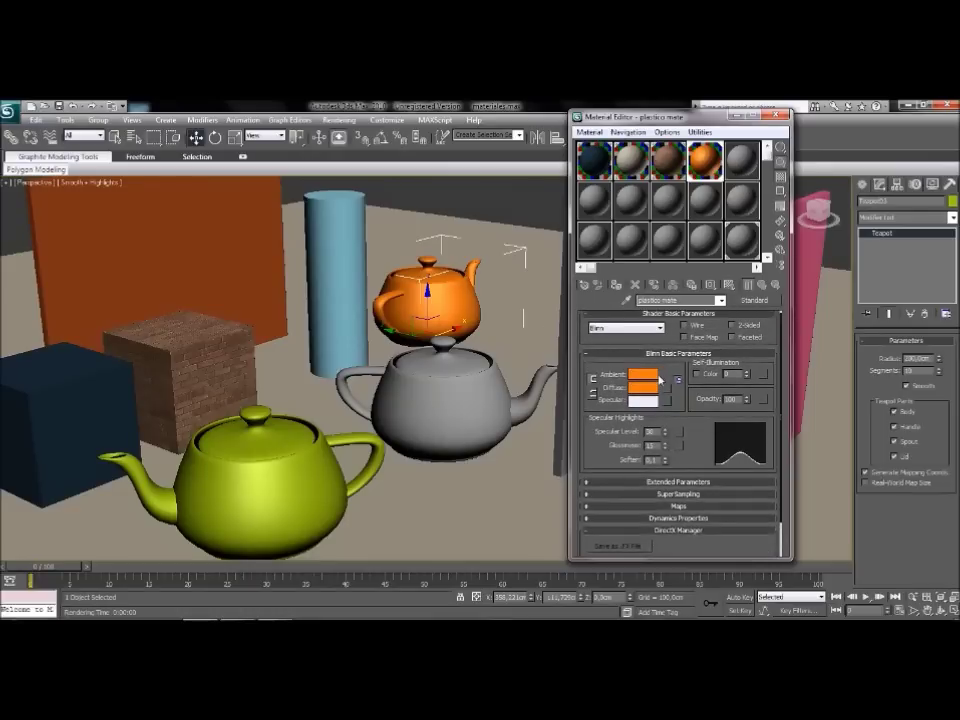
Copy plastico mate into the fifth sample slot and try to assign the copy to the front grey teapot.
left_click(404, 165)
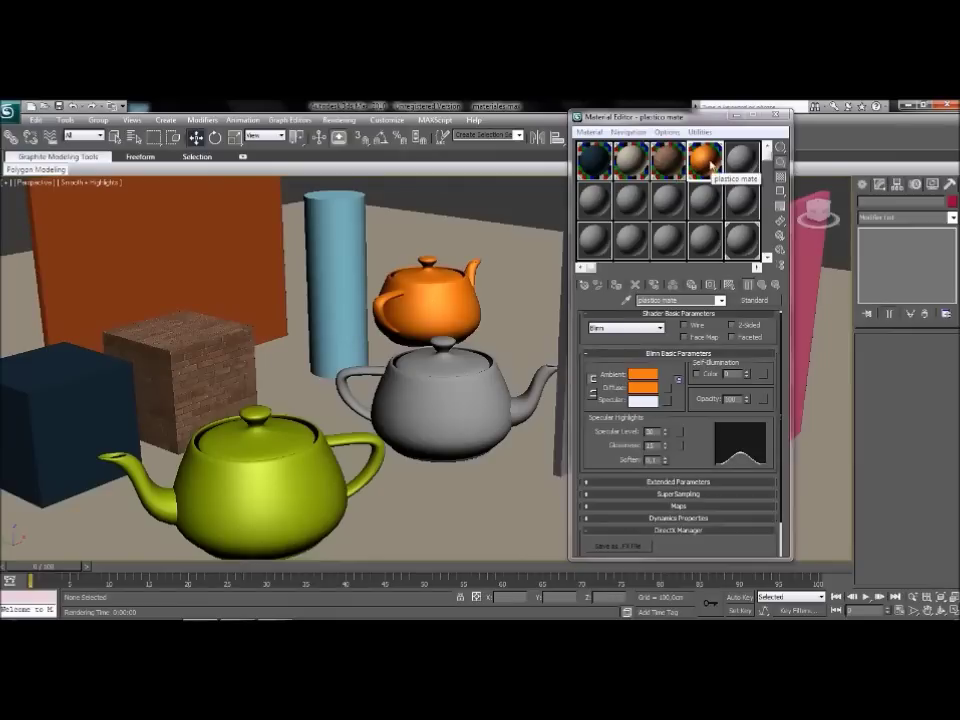
left_click_drag(708, 165, 741, 166)
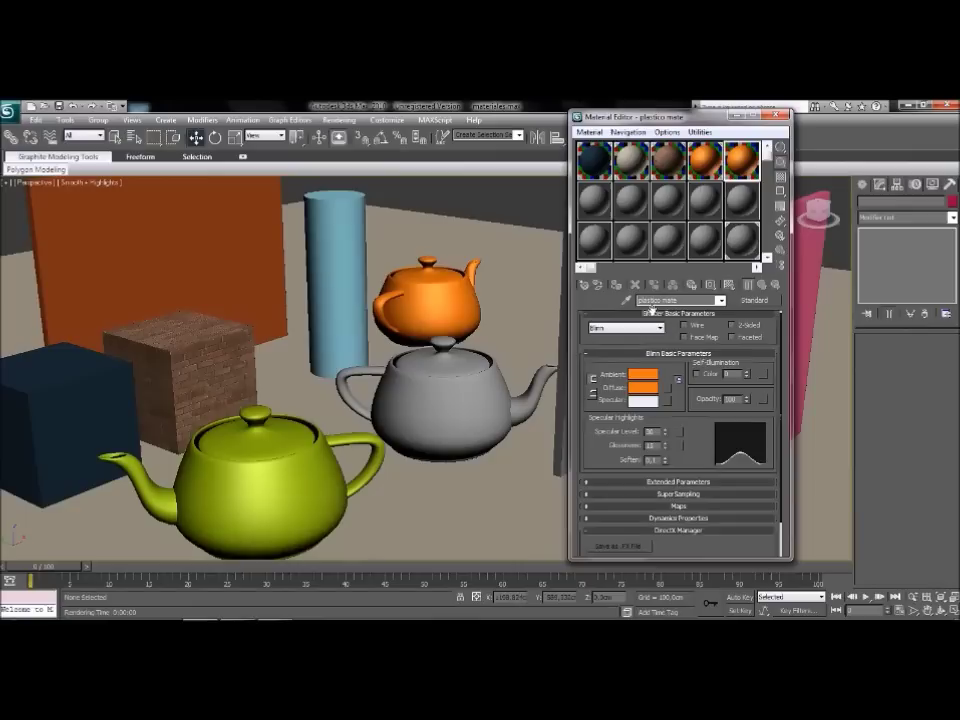
left_click(465, 387)
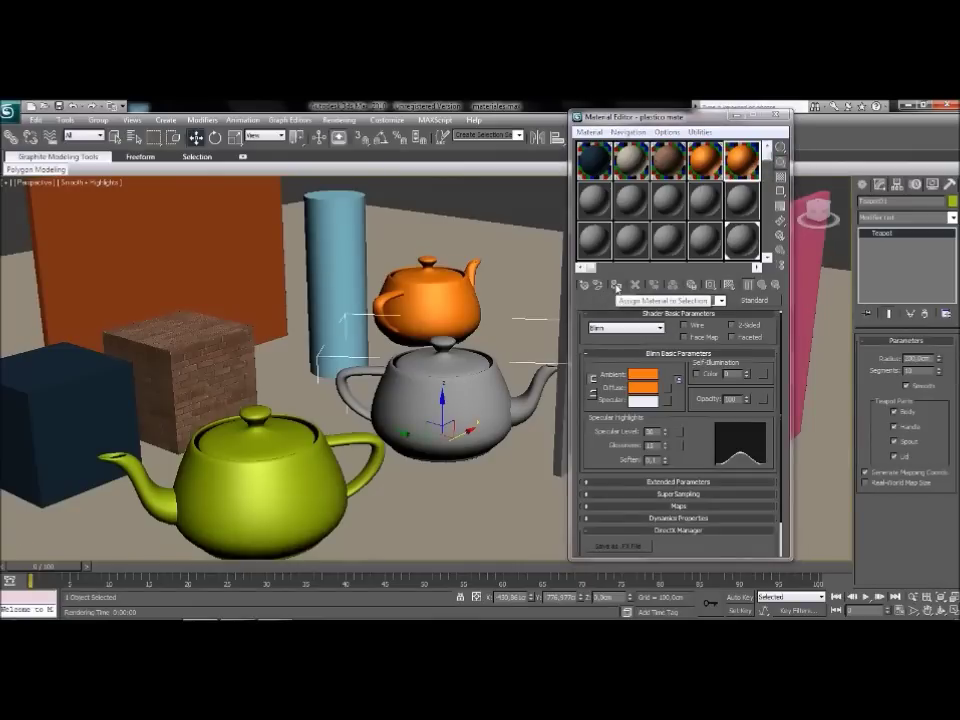
left_click(616, 285)
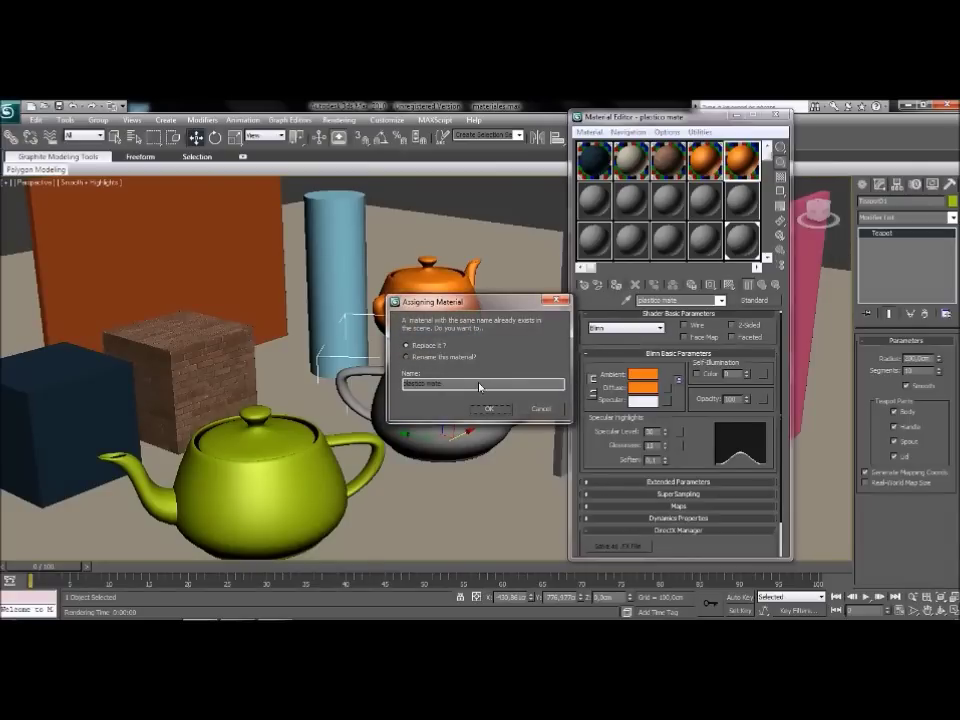
left_click(538, 410)
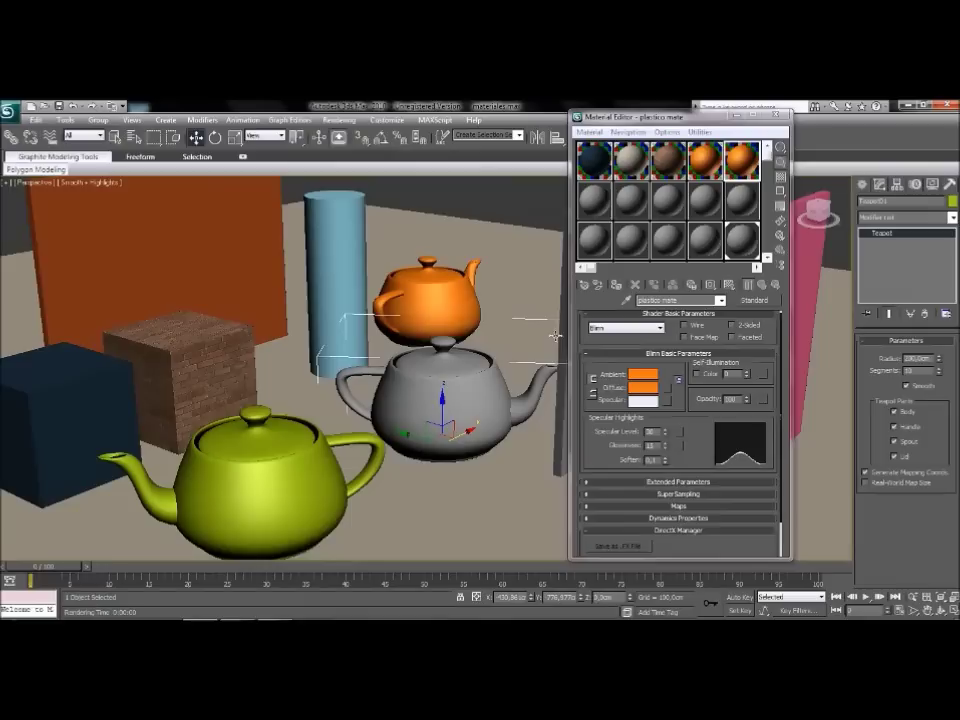
Rename the copied material plastico brillante and assign it to the selected front teapot.
left_click(714, 166)
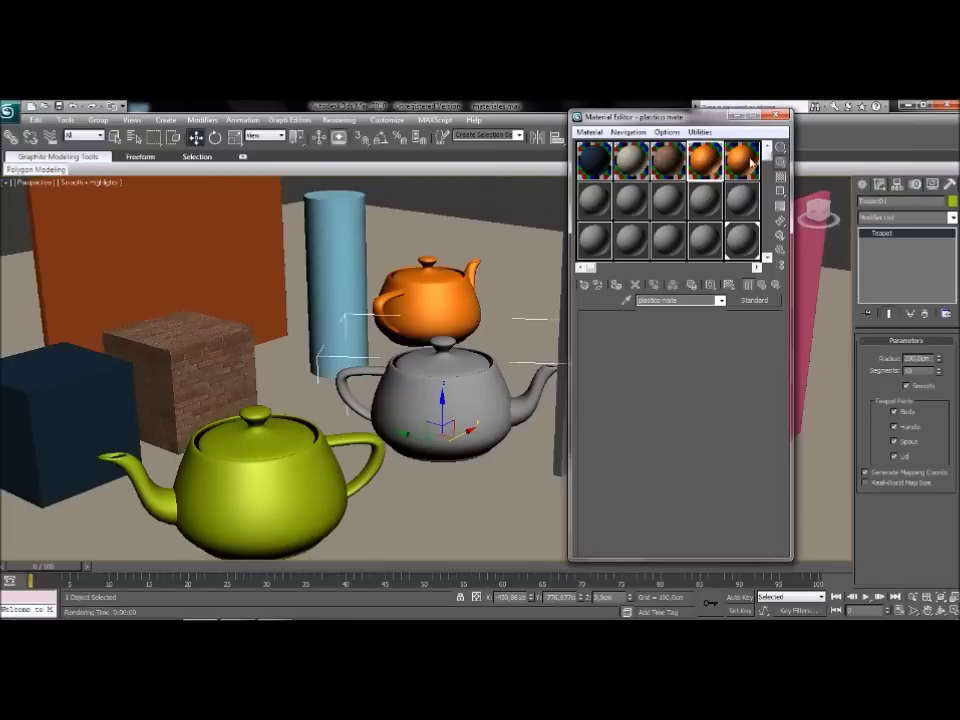
double_click(672, 300)
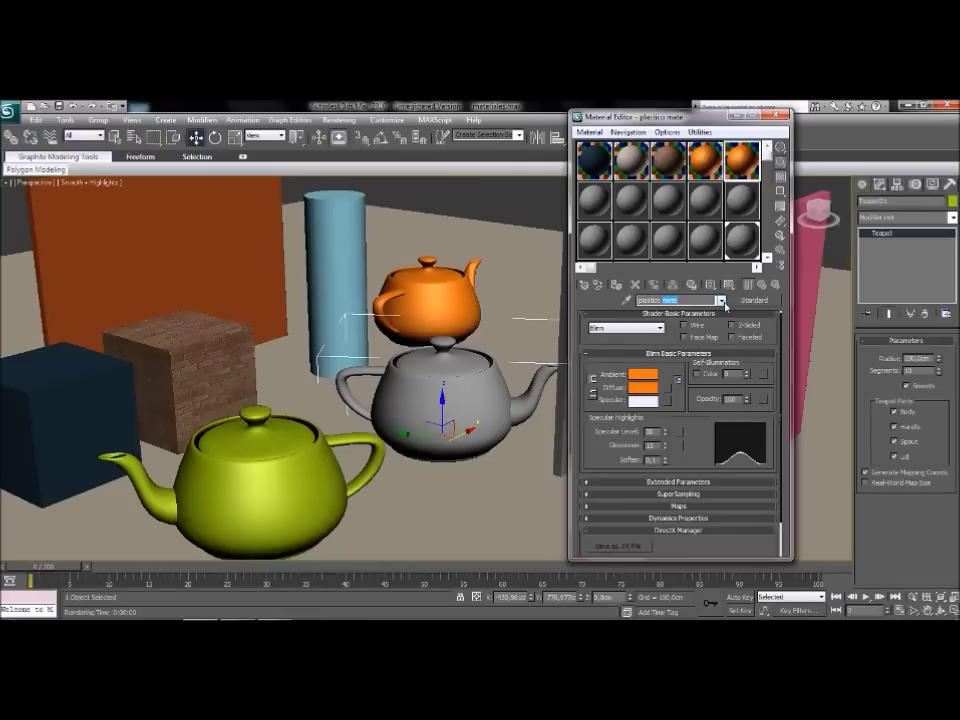
type("brillant")
key("Return")
type("e")
key("Return")
left_click(616, 284)
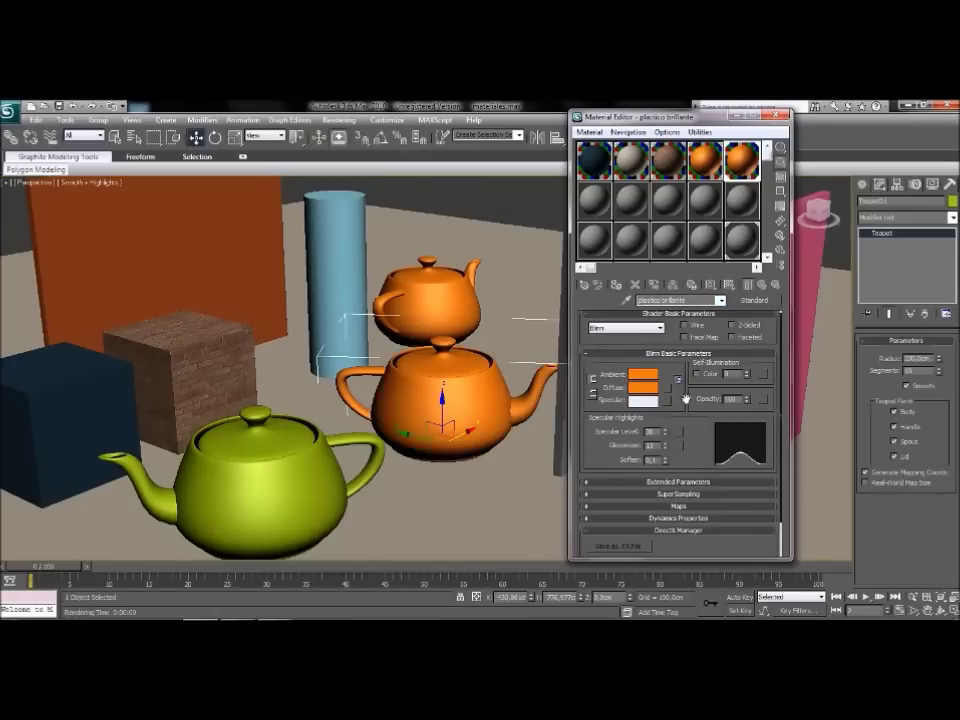
Set the glossiness of plastico brillante to 80 and strongly raise its specular level.
scroll(690, 415, "down", 1)
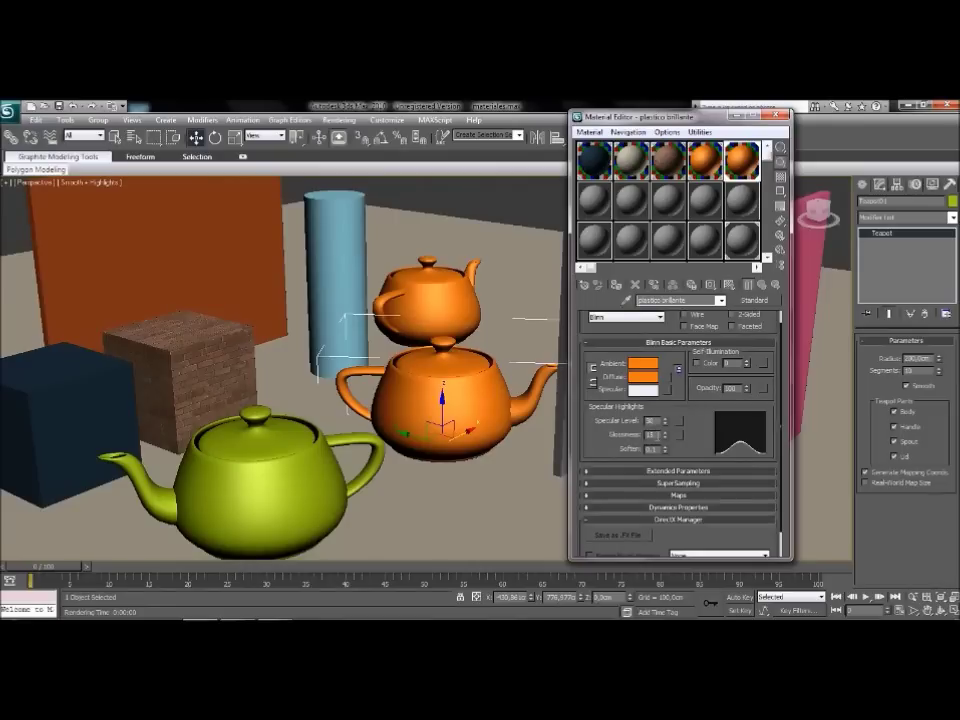
double_click(655, 435)
type("80")
key("Return")
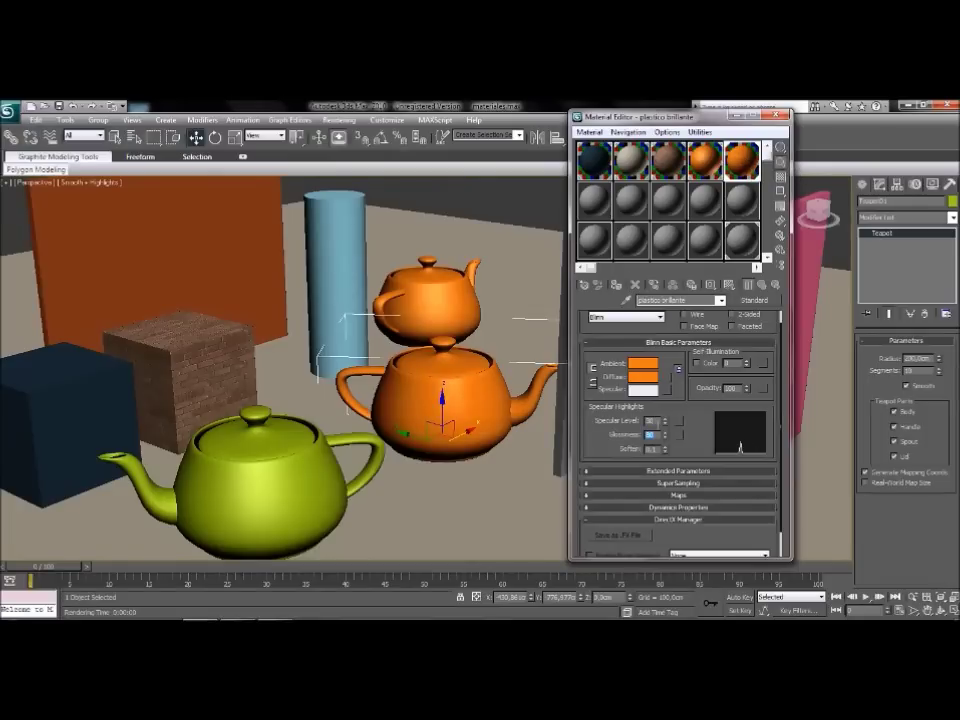
left_click_drag(657, 421, 645, 421)
type("50")
key("Return")
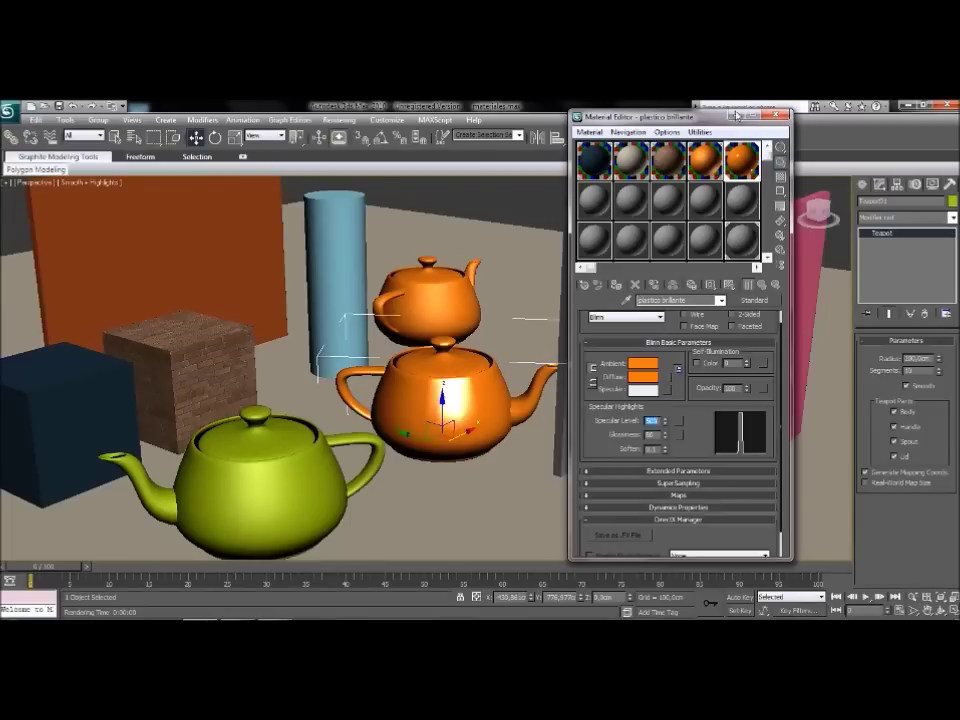
Examine the highlights of plastico brillante in an enlarged sample preview placed beside the teapots.
double_click(750, 167)
left_click_drag(777, 147, 807, 181)
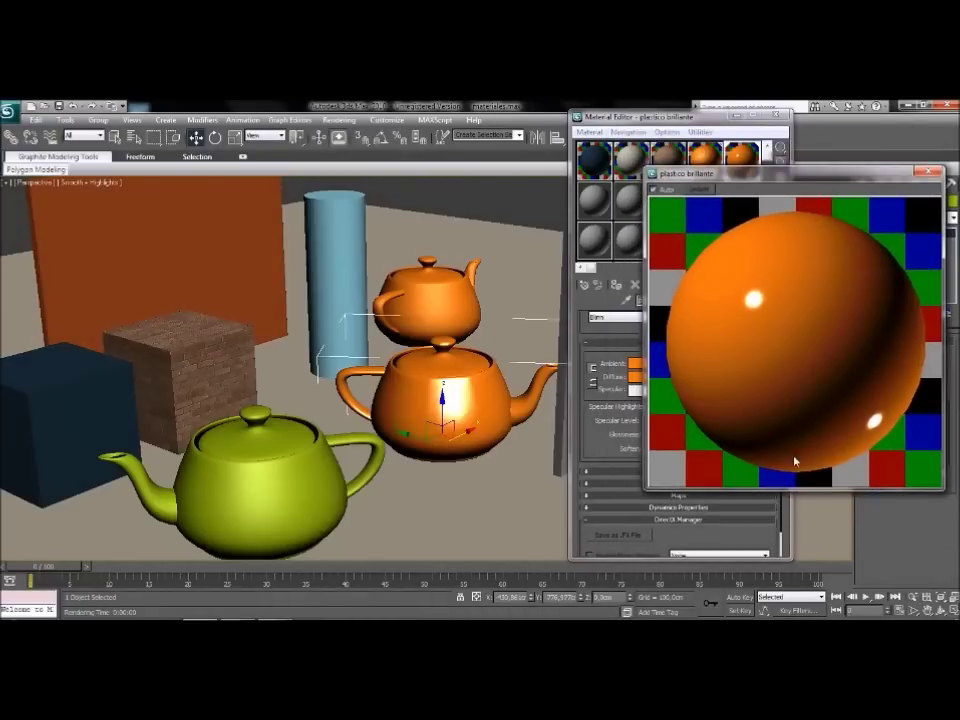
left_click_drag(784, 184, 736, 180)
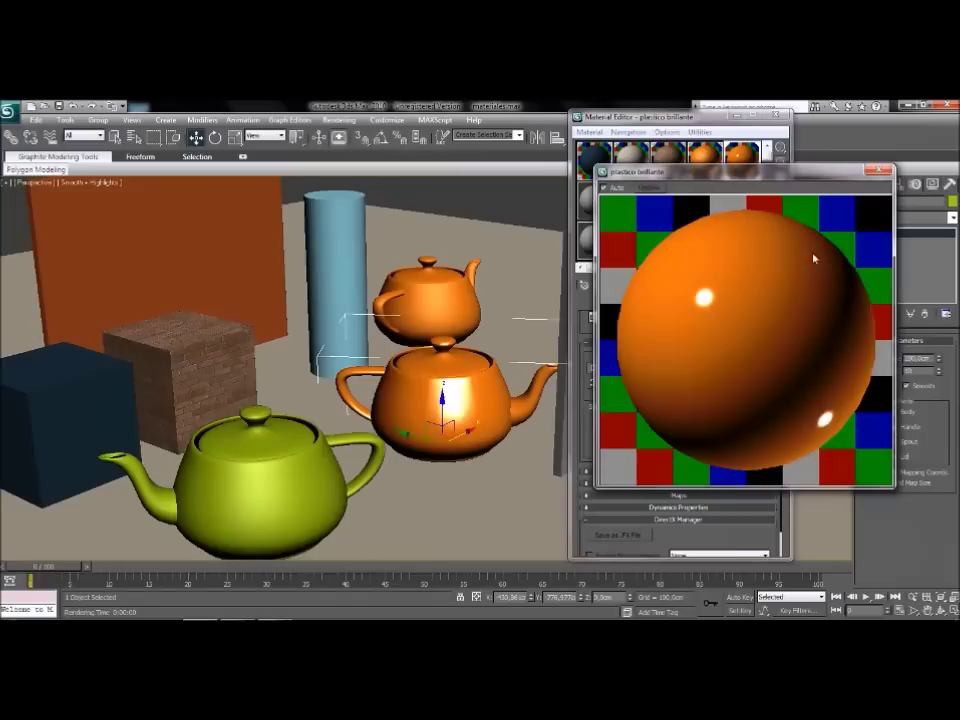
Add a Raytrace map to the reflection channel of plastico brillante and check the result in an enlarged sample preview.
left_click(879, 171)
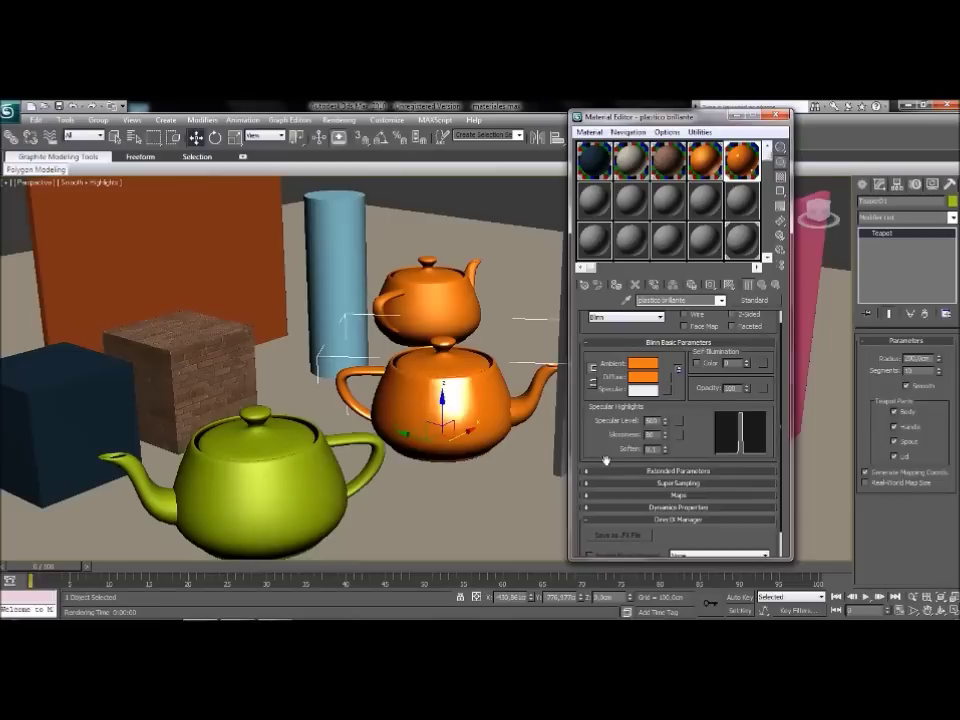
scroll(596, 456, "down", 2)
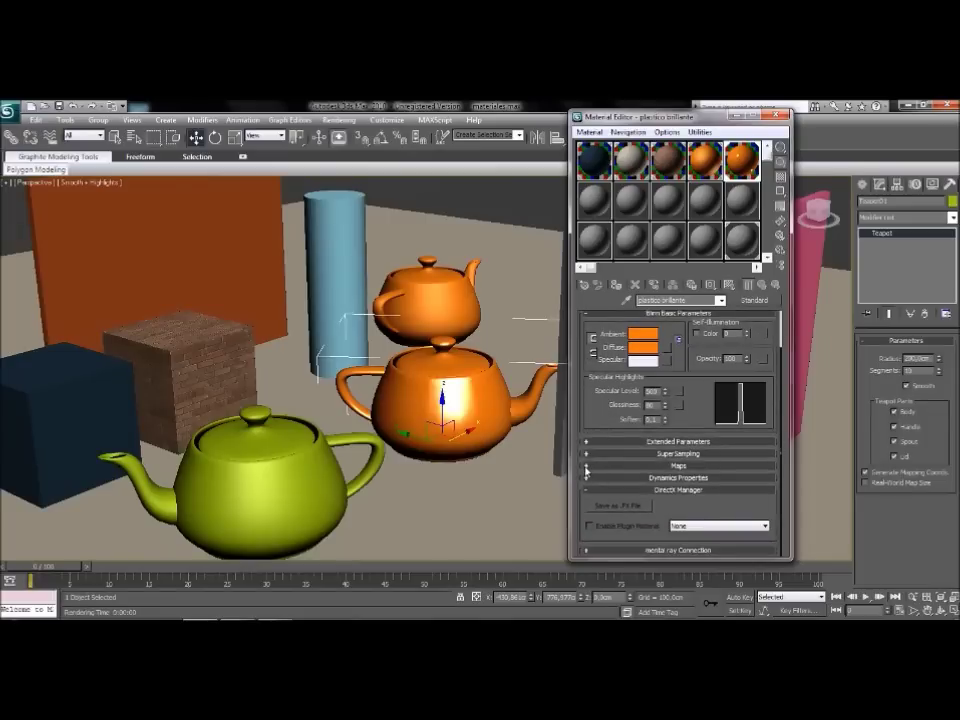
left_click(588, 467)
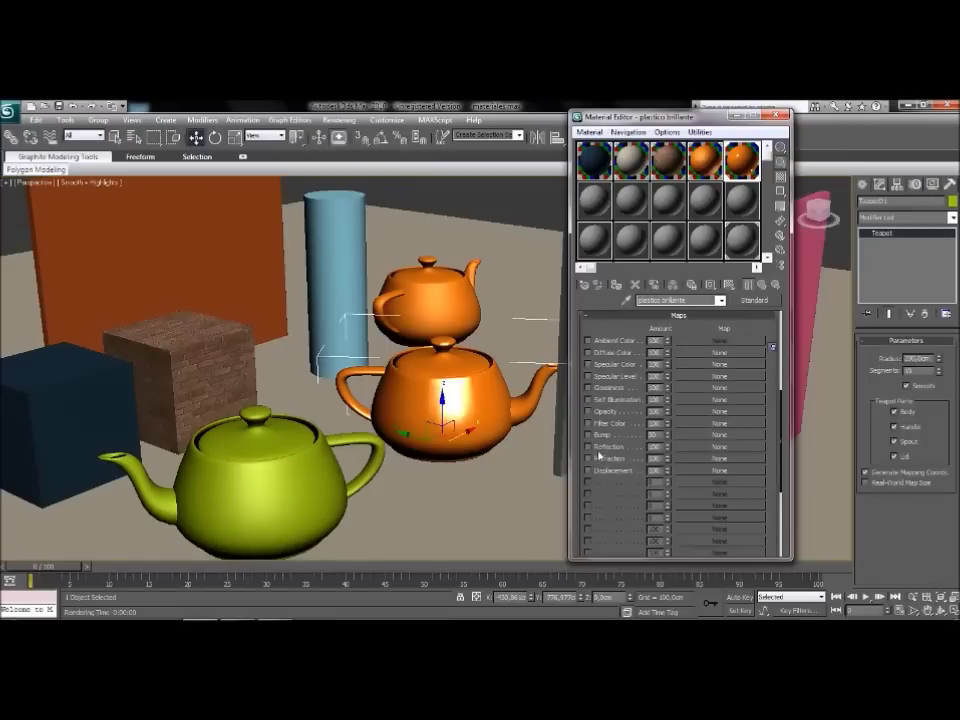
left_click(718, 451)
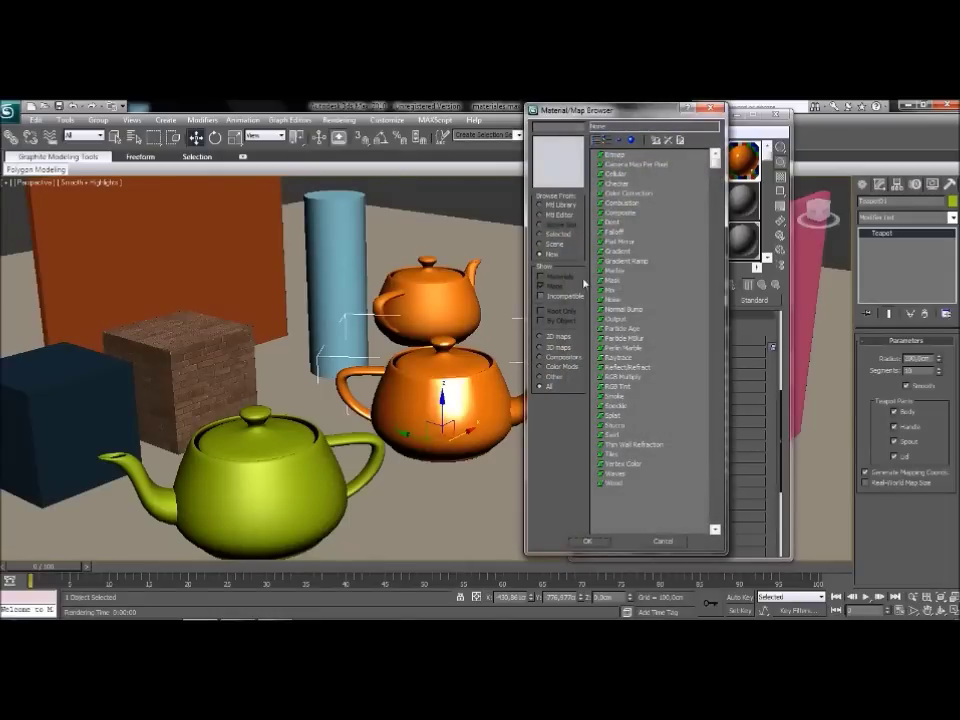
left_click(620, 358)
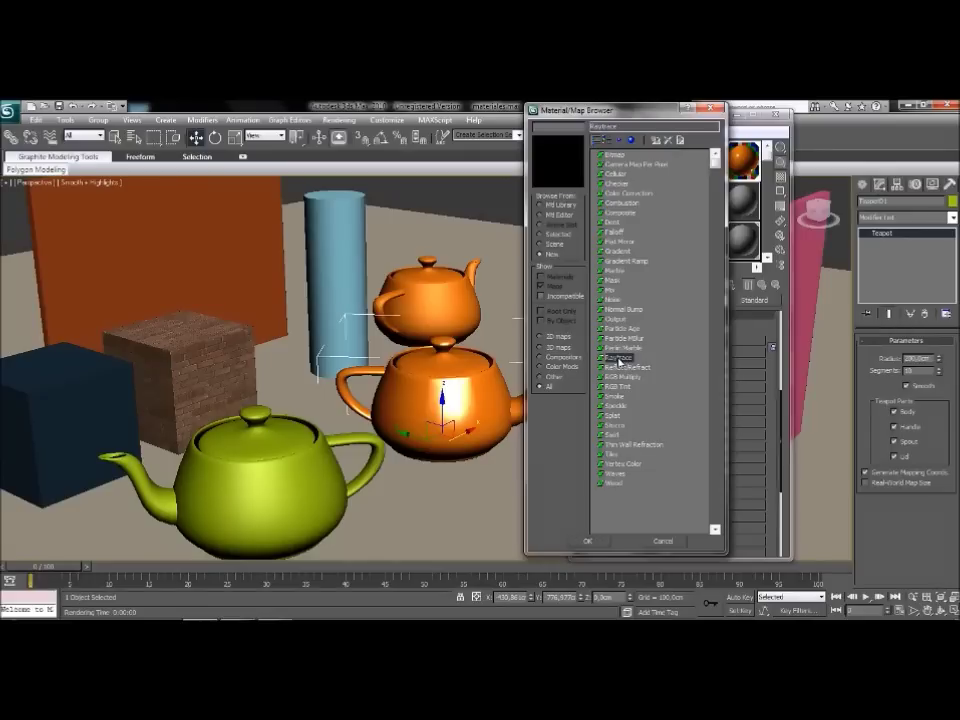
left_click(588, 541)
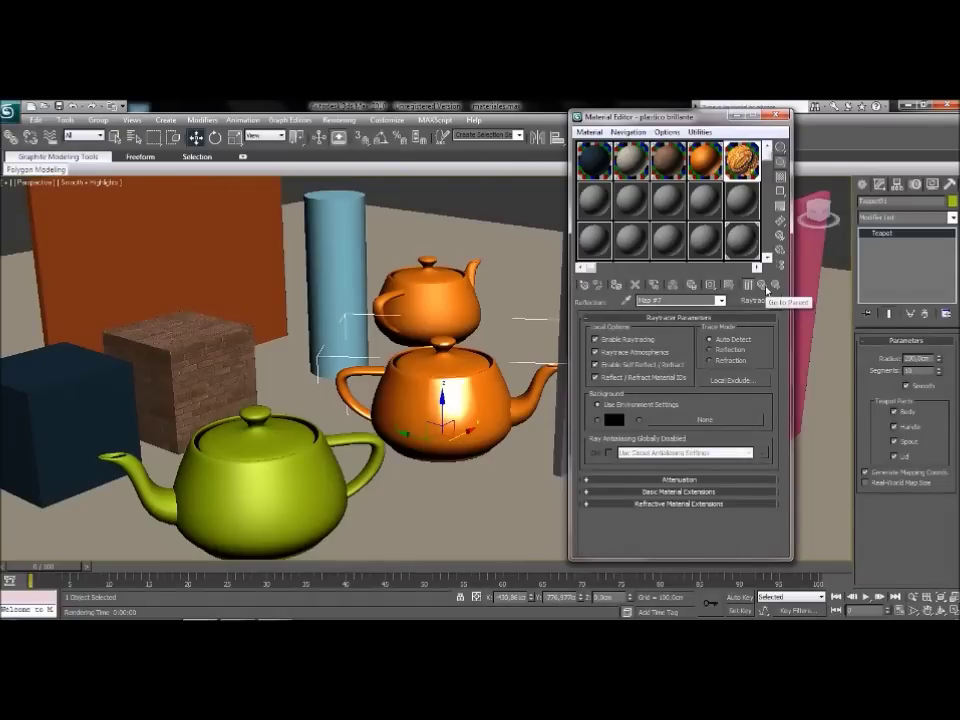
left_click(765, 287)
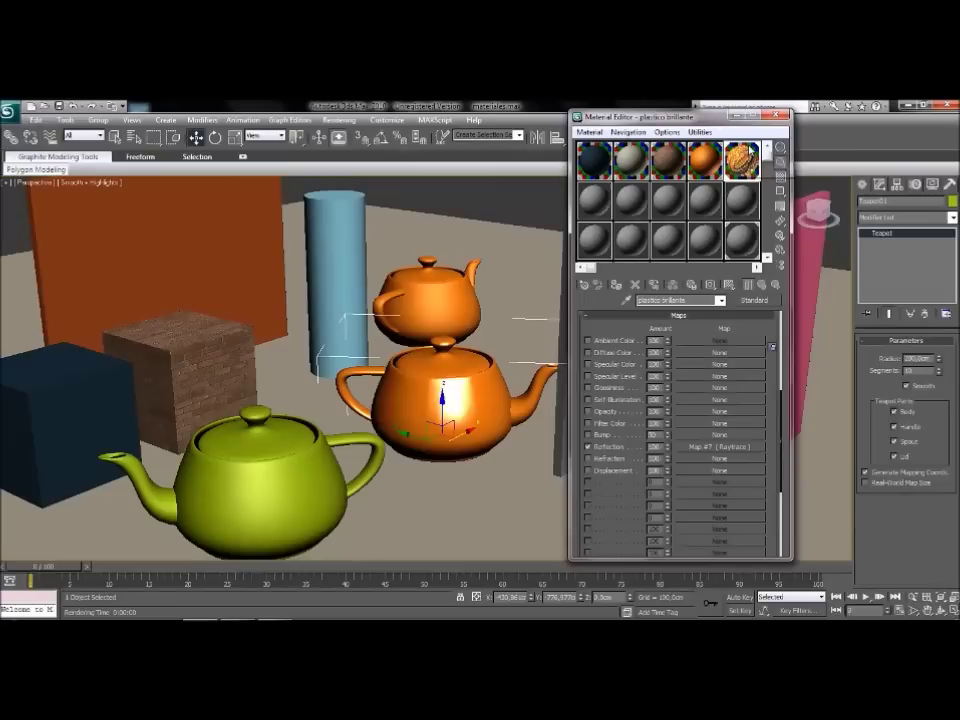
double_click(741, 161)
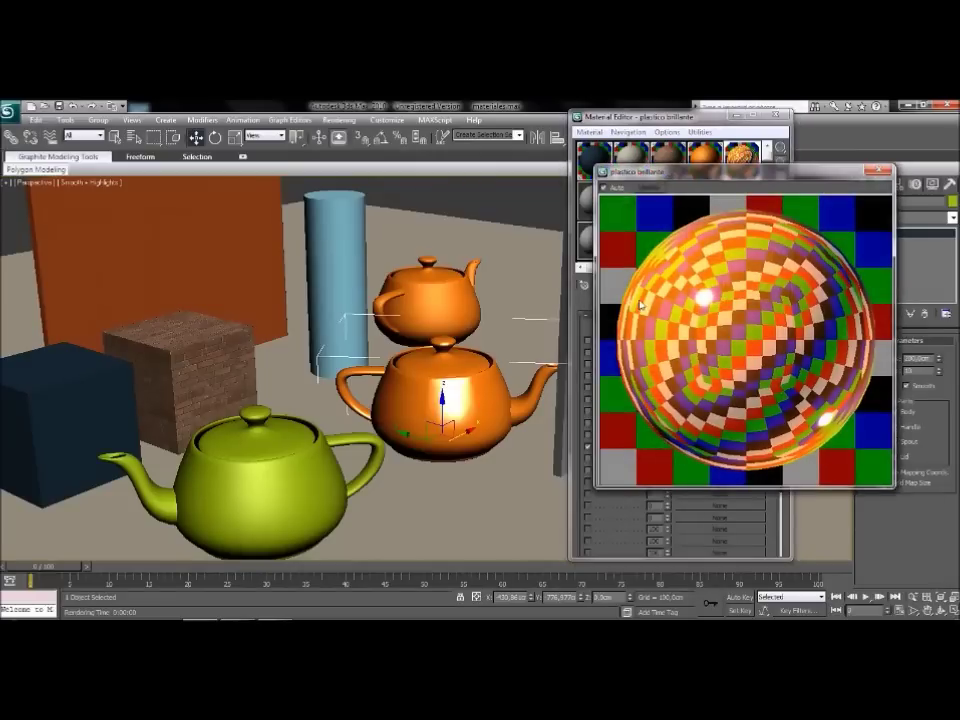
left_click(881, 173)
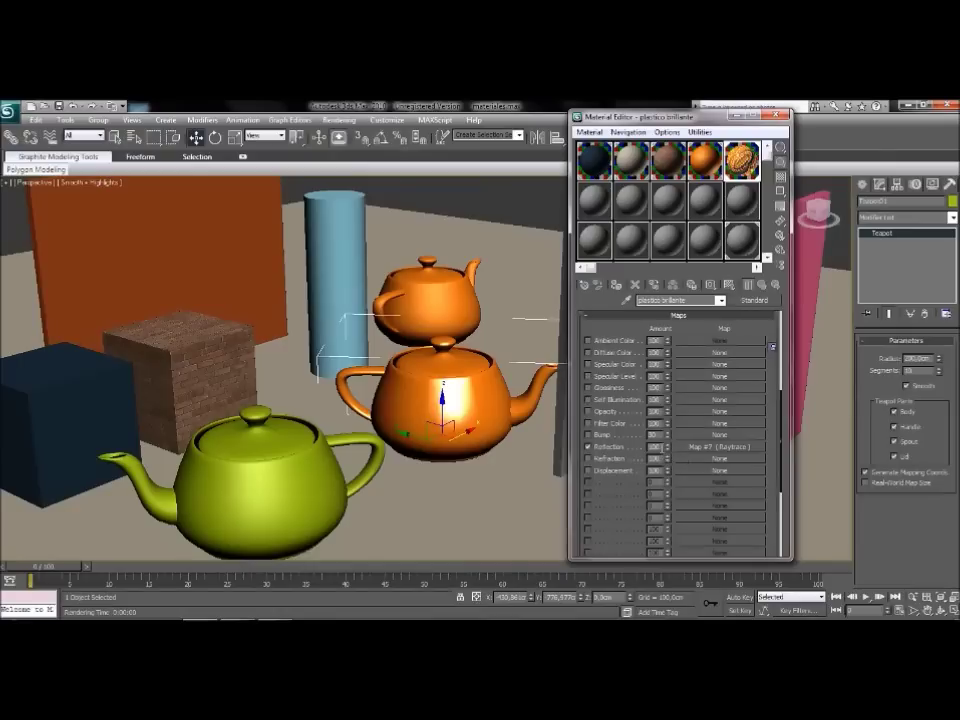
Try a reflection amount of 10 for plastico brillante and inspect it in the enlarged sample preview.
left_click_drag(662, 446, 638, 446)
key("Return")
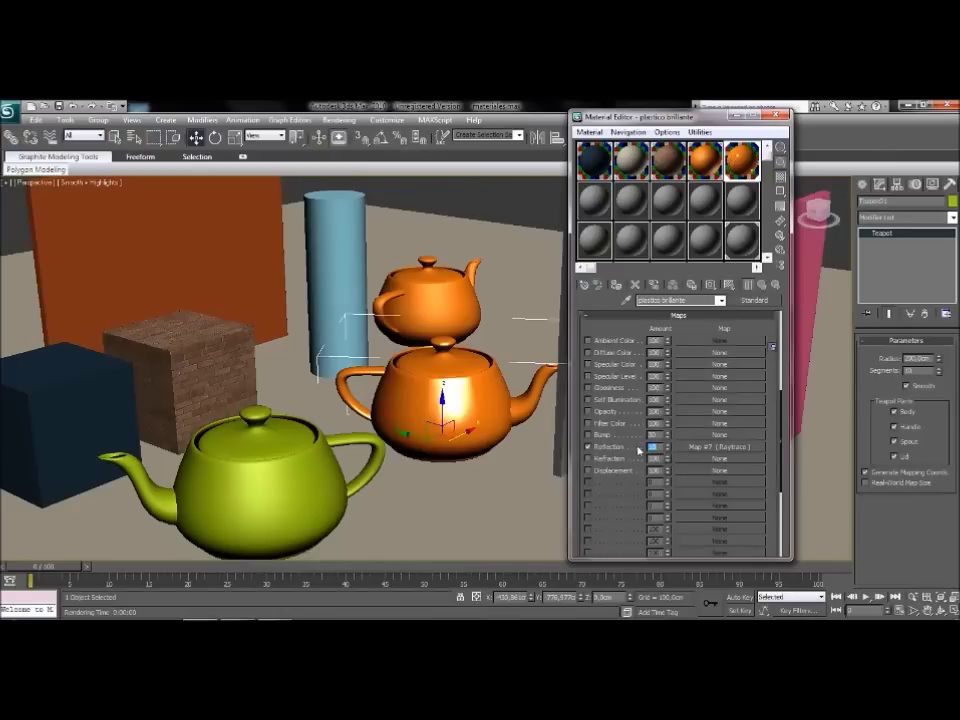
double_click(741, 160)
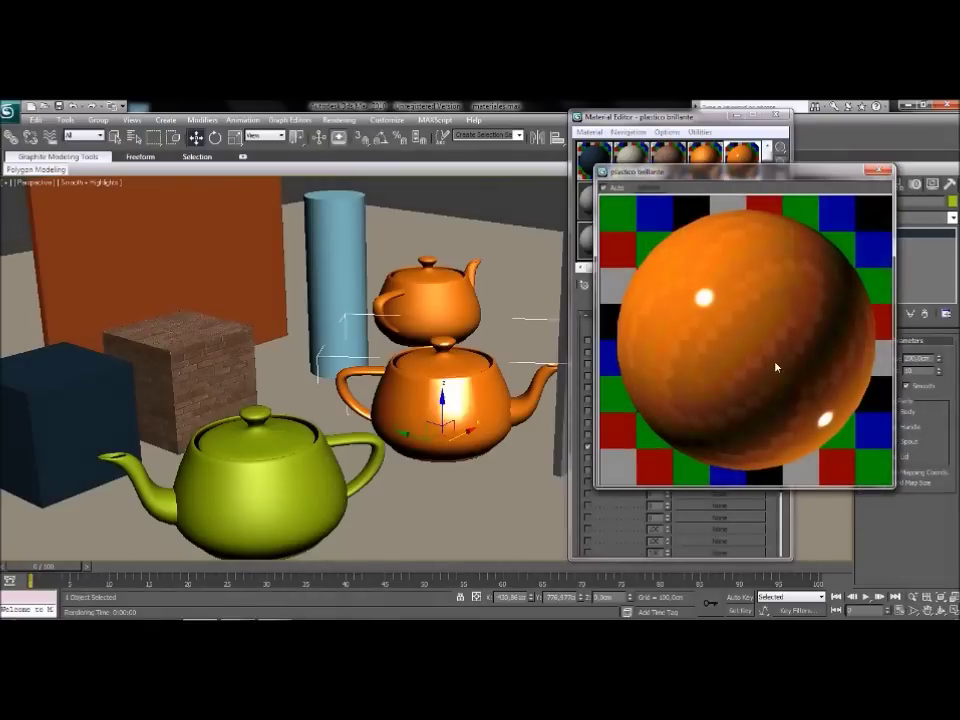
left_click(885, 170)
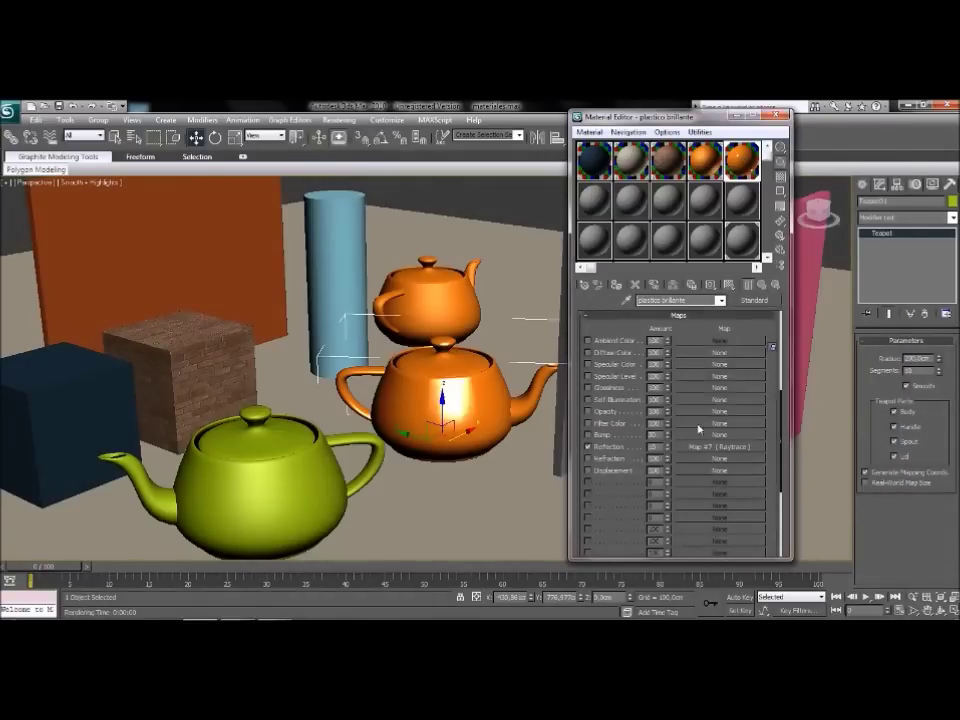
Set the reflection amount of plastico brillante to 8 and deselect the teapot.
left_click_drag(659, 447, 615, 450)
type("8")
left_click(525, 210)
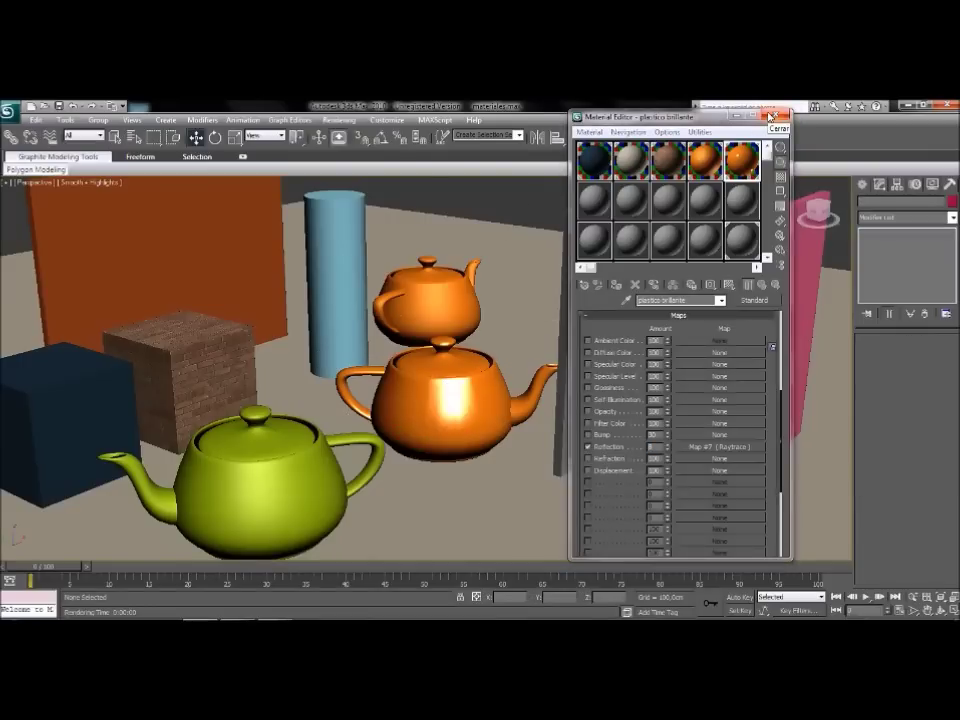
Close the Material Editor, reframe the scene and render the Perspective view.
left_click_drag(766, 116, 648, 112)
left_click(651, 108)
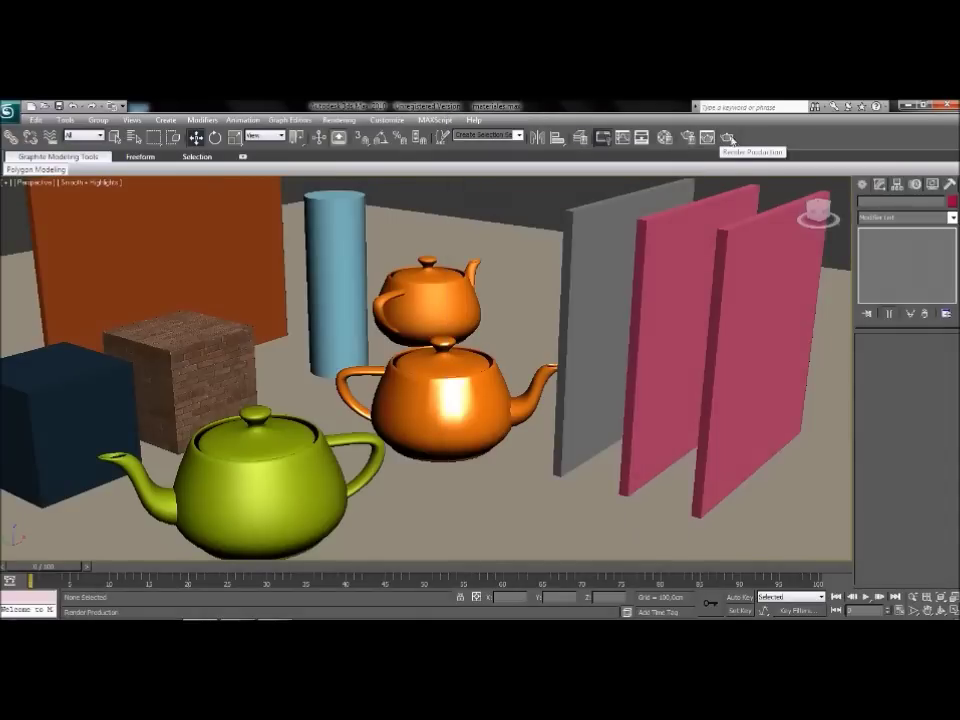
middle_click_drag(268, 340, 306, 330)
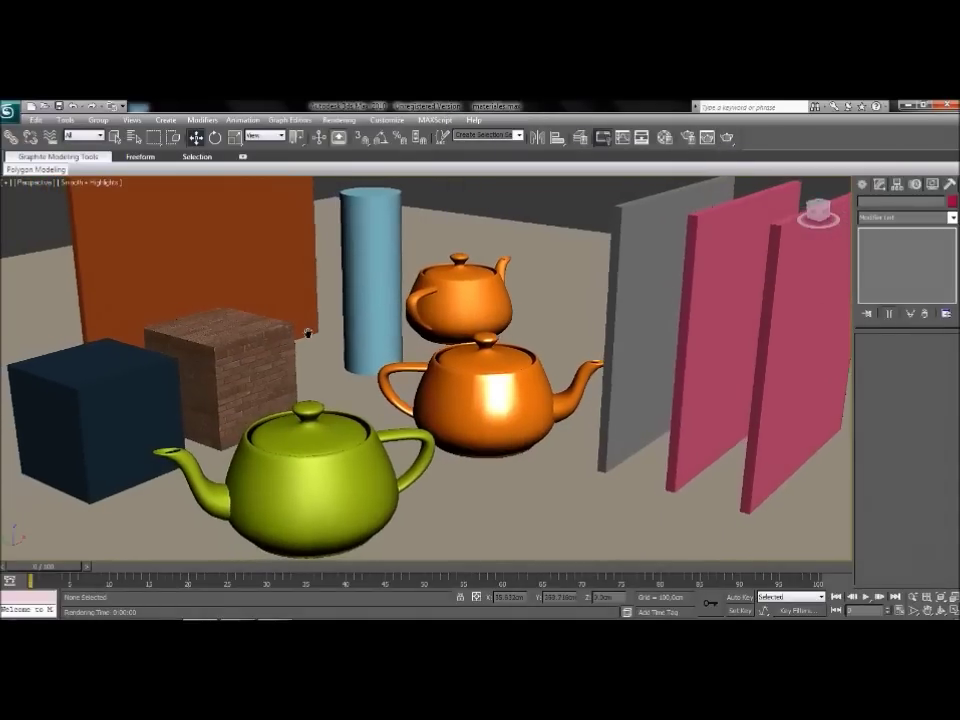
left_click(727, 137)
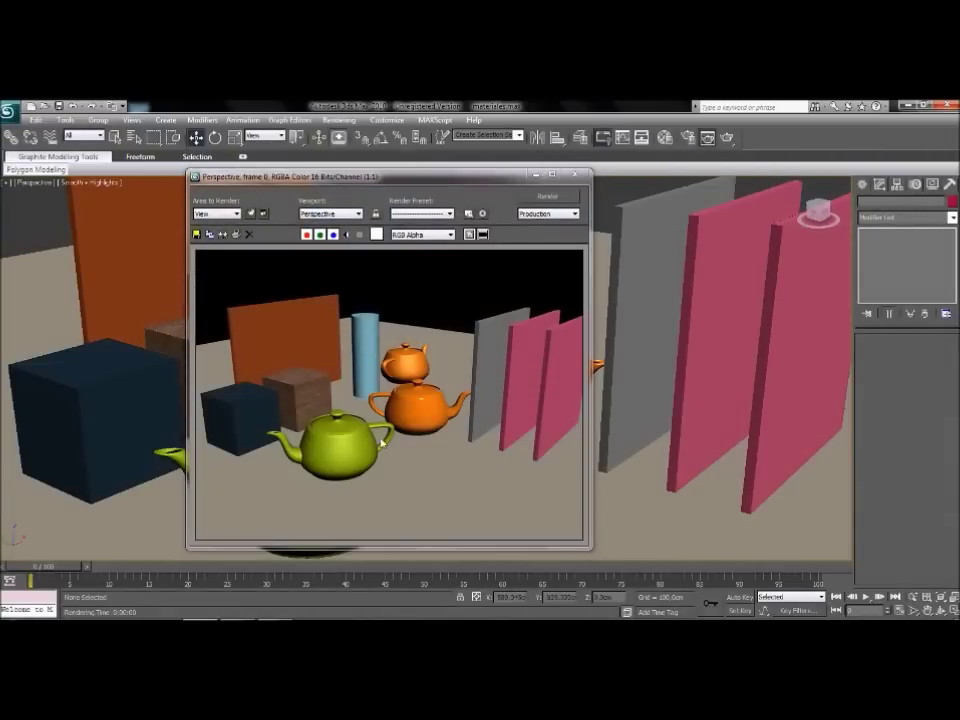